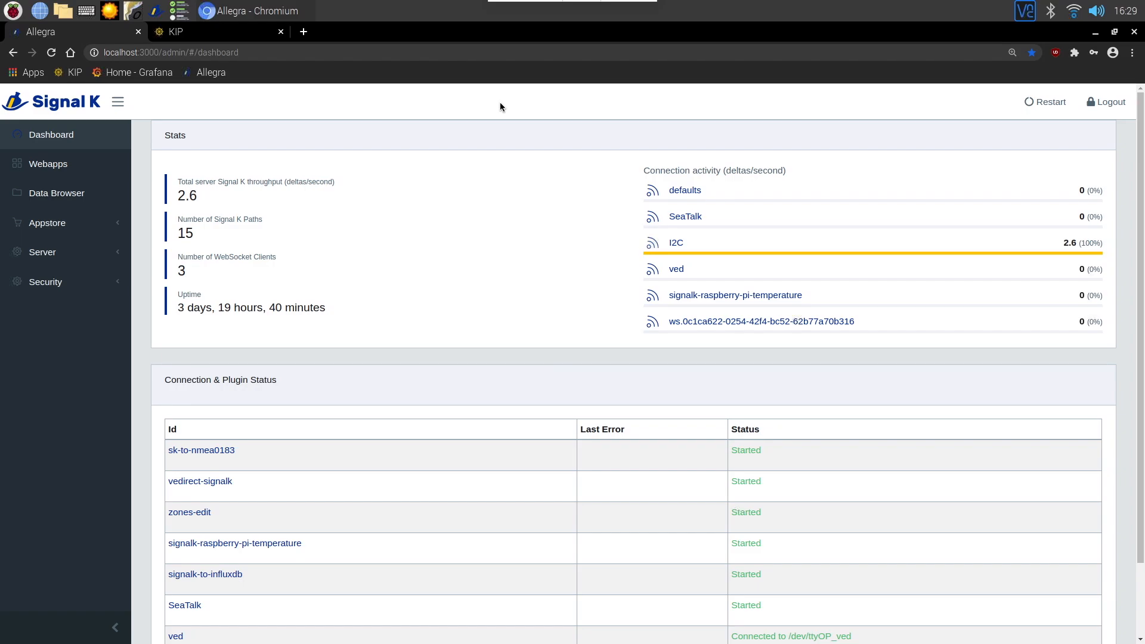
Open the list of installed apps in the Signal K server admin.
click(47, 223)
click(60, 281)
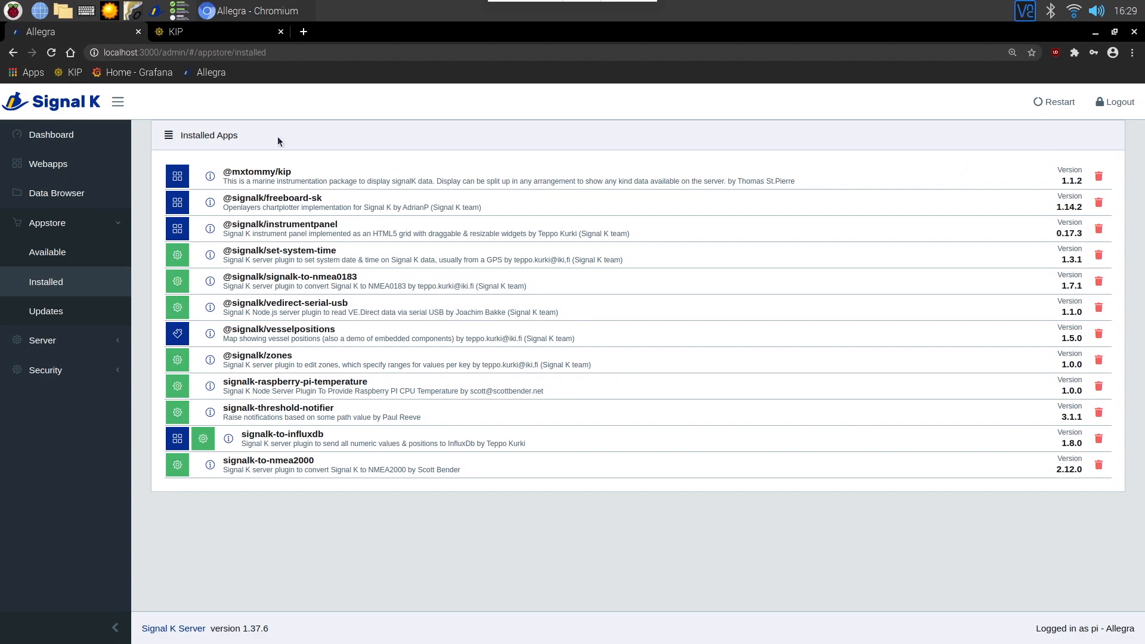
Switch to KIP and open its settings to review the server connection details.
click(209, 34)
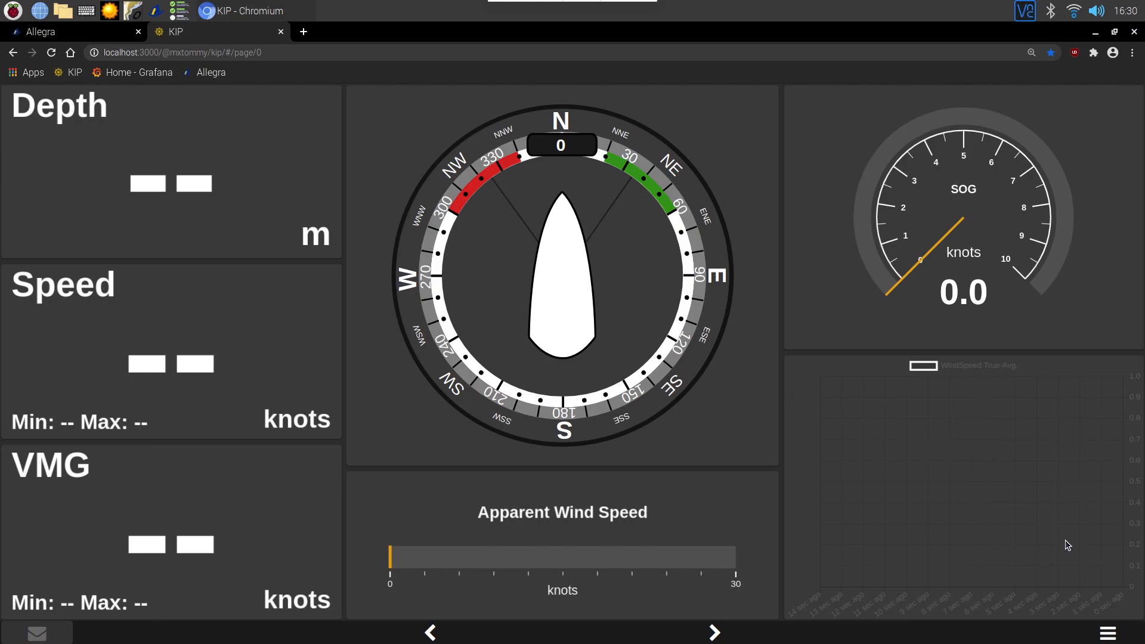
click(1108, 634)
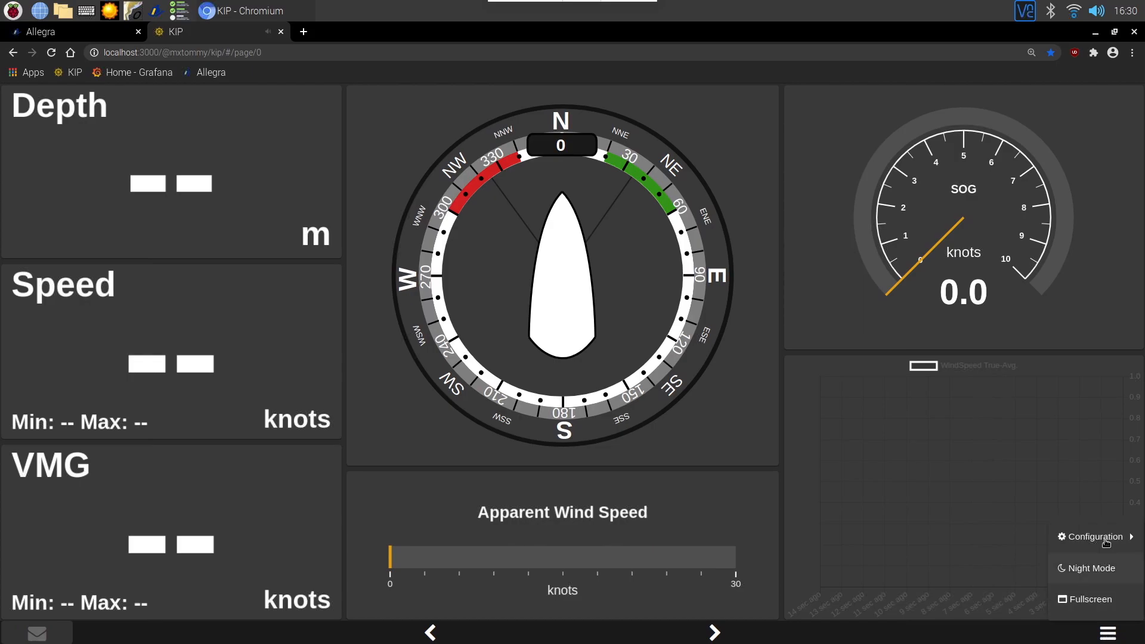
mouse_move(1106, 543)
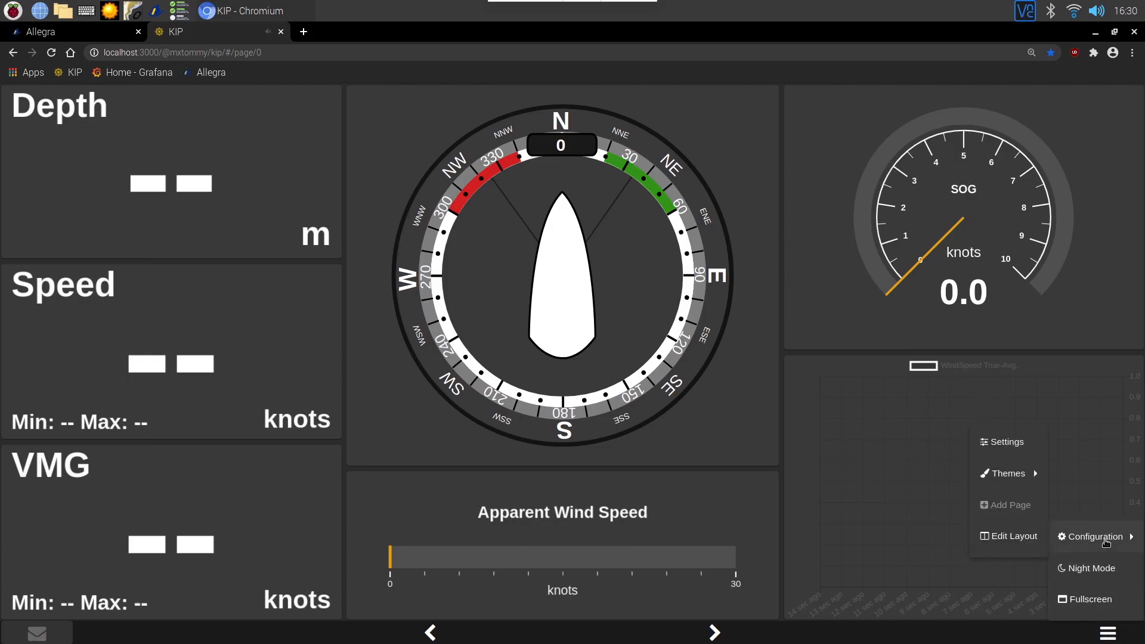
click(1007, 443)
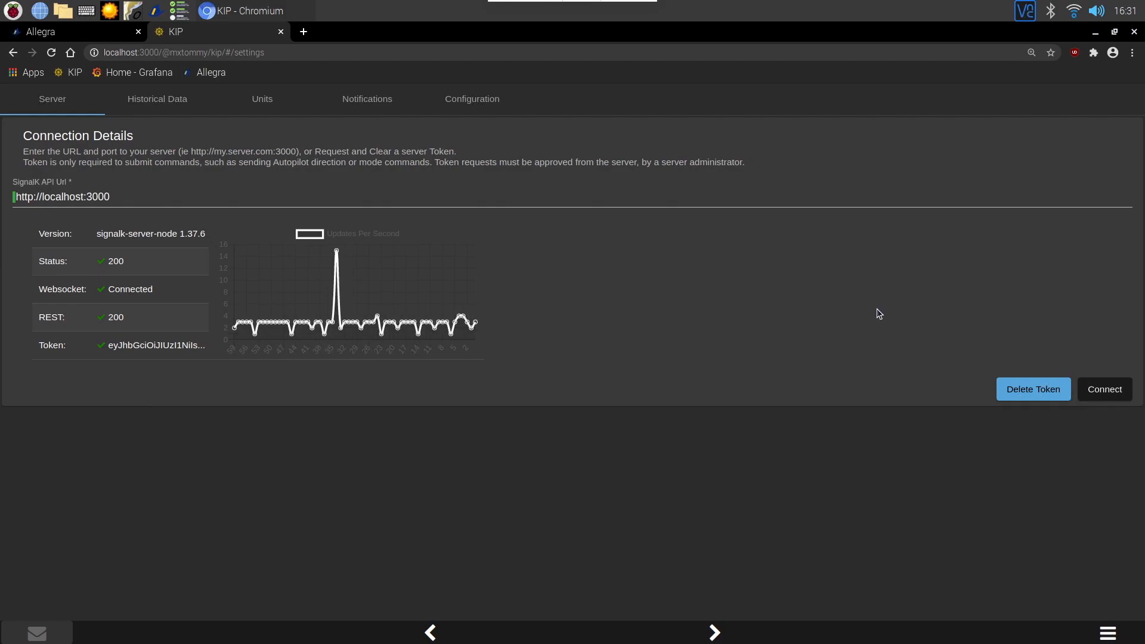
Open the Security access requests page in the Signal K admin.
click(82, 34)
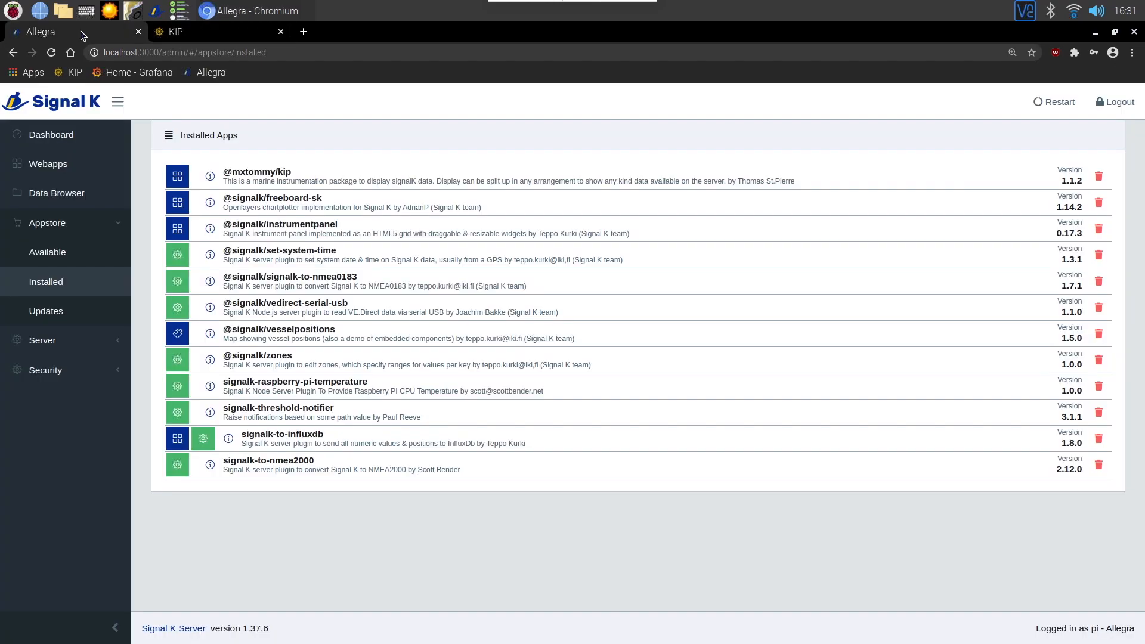
click(72, 372)
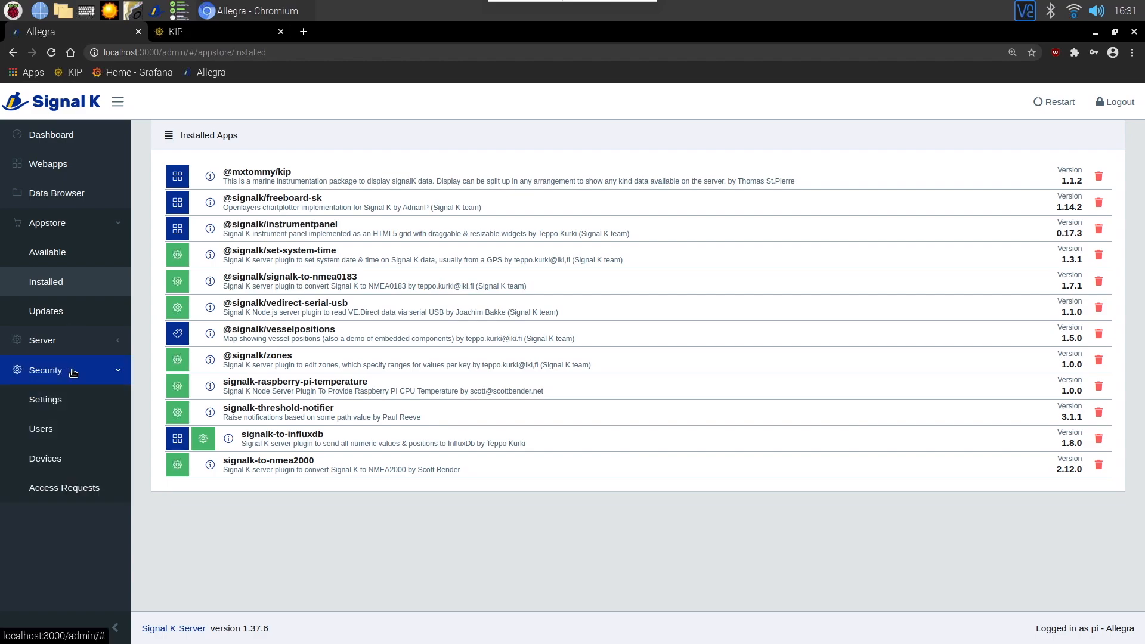
click(82, 492)
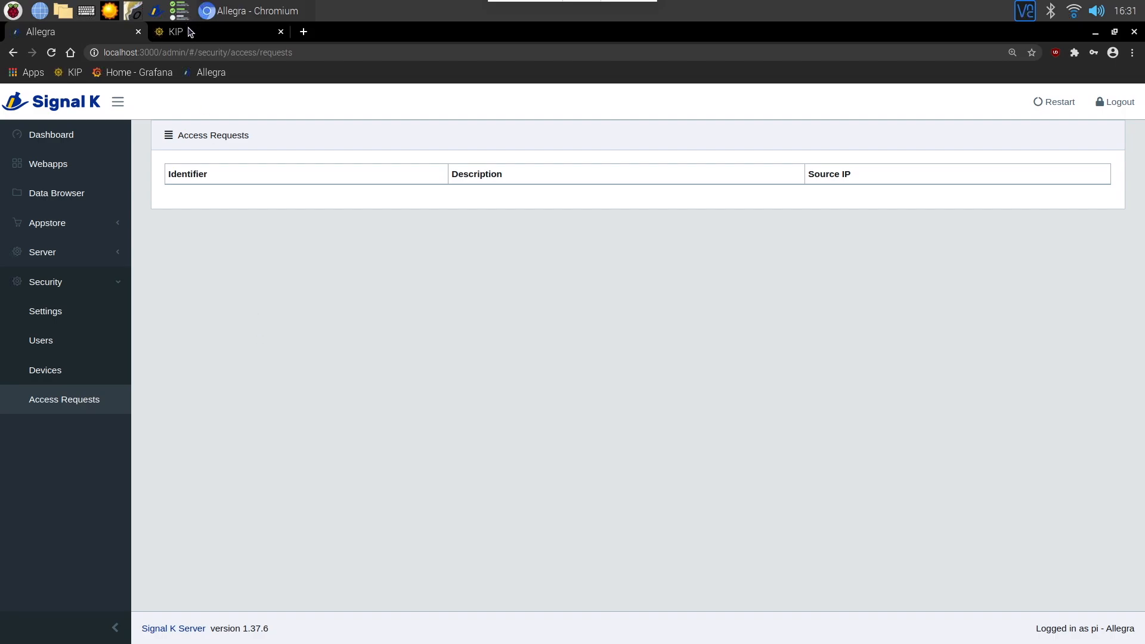
Return to KIP's settings and look through its configuration and server sections.
click(211, 33)
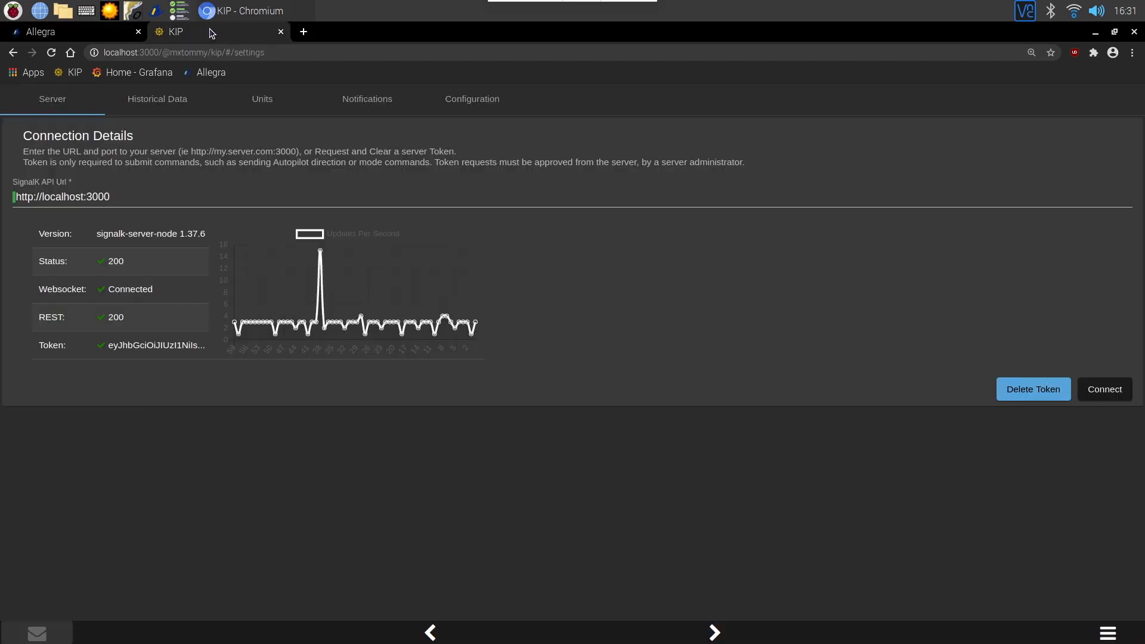
click(476, 102)
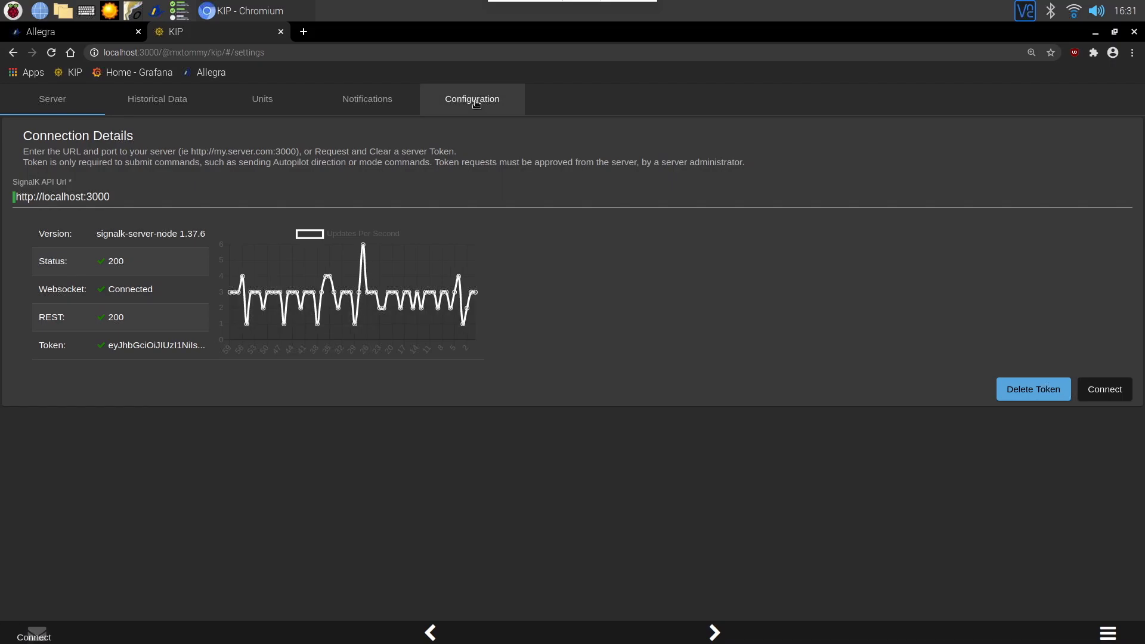
click(53, 100)
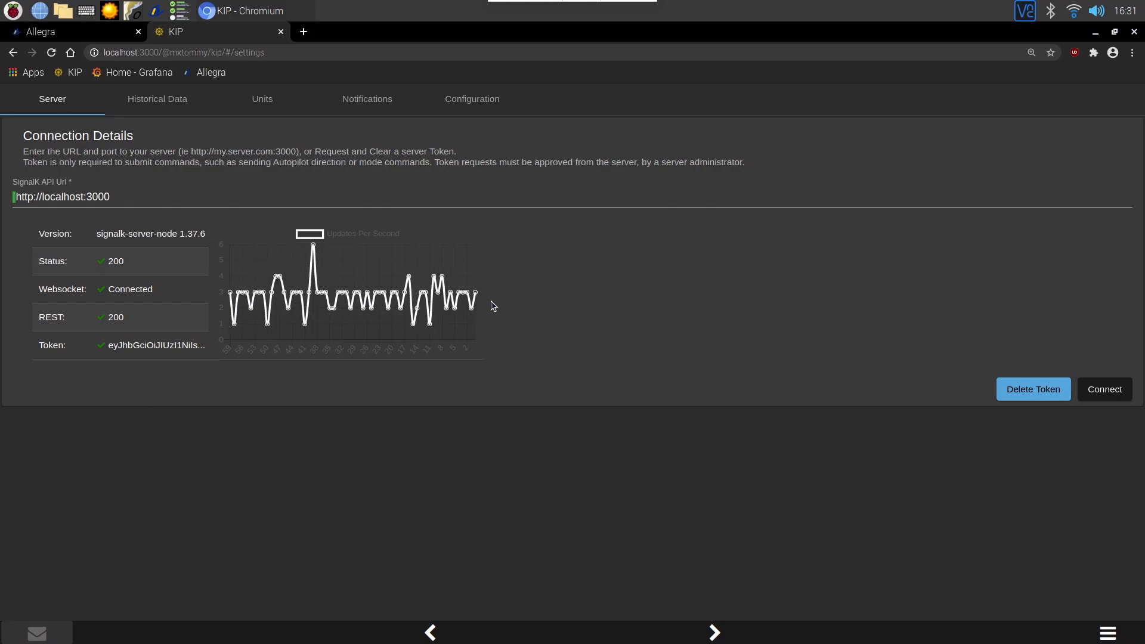
Go back to the KIP dashboard and unlock the layout for editing.
click(715, 631)
click(1104, 633)
mouse_move(1103, 543)
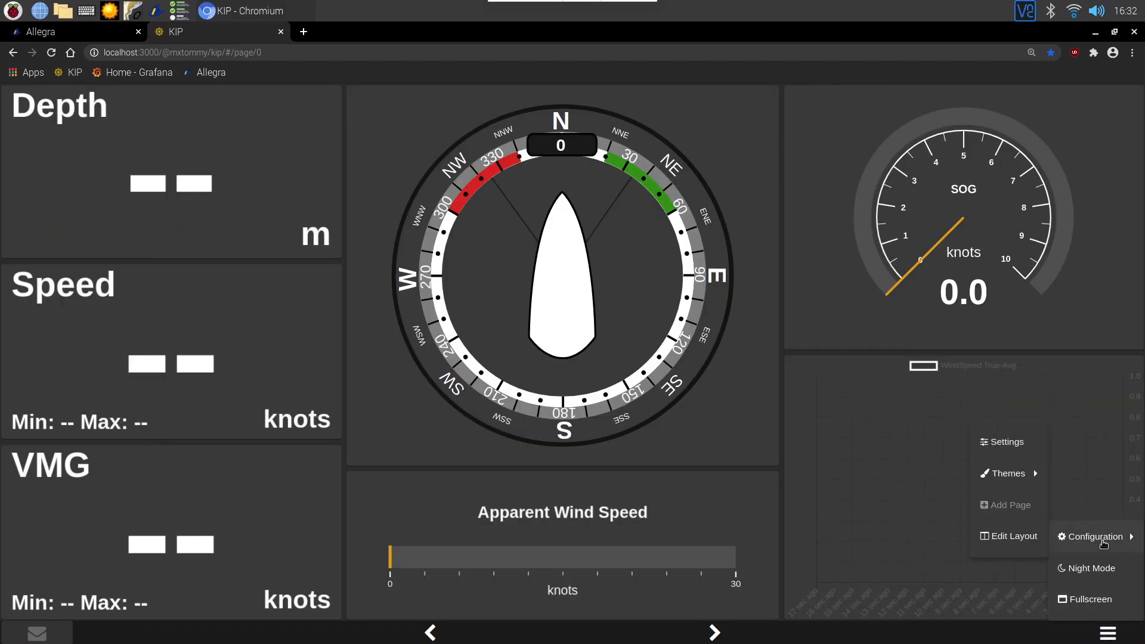
click(1009, 543)
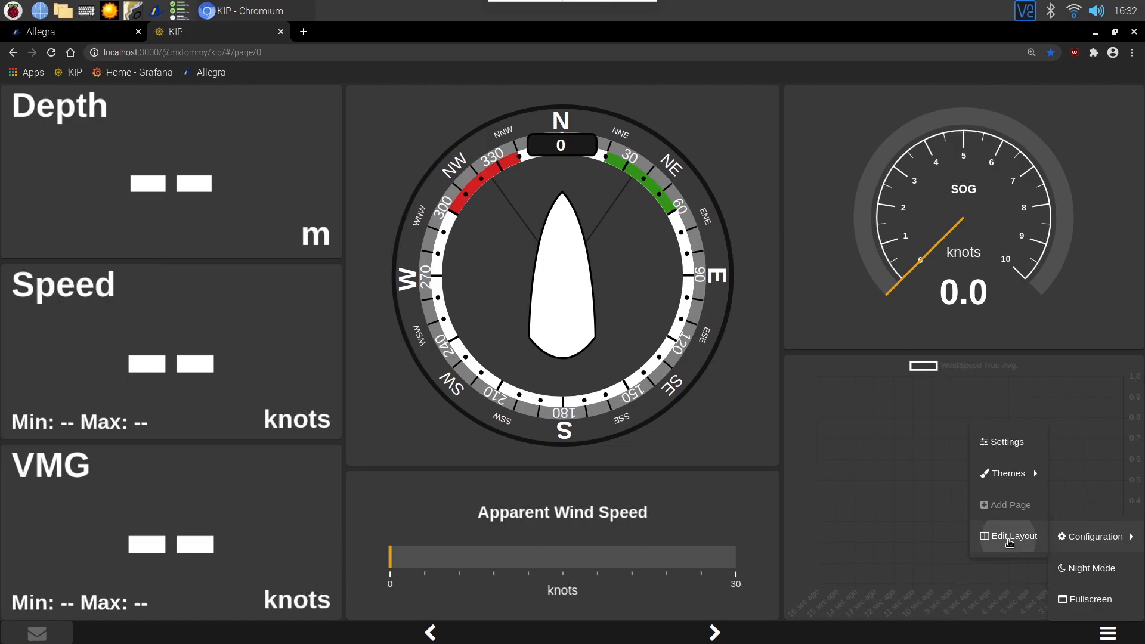
Add a new blank page to the KIP dashboard.
click(1107, 633)
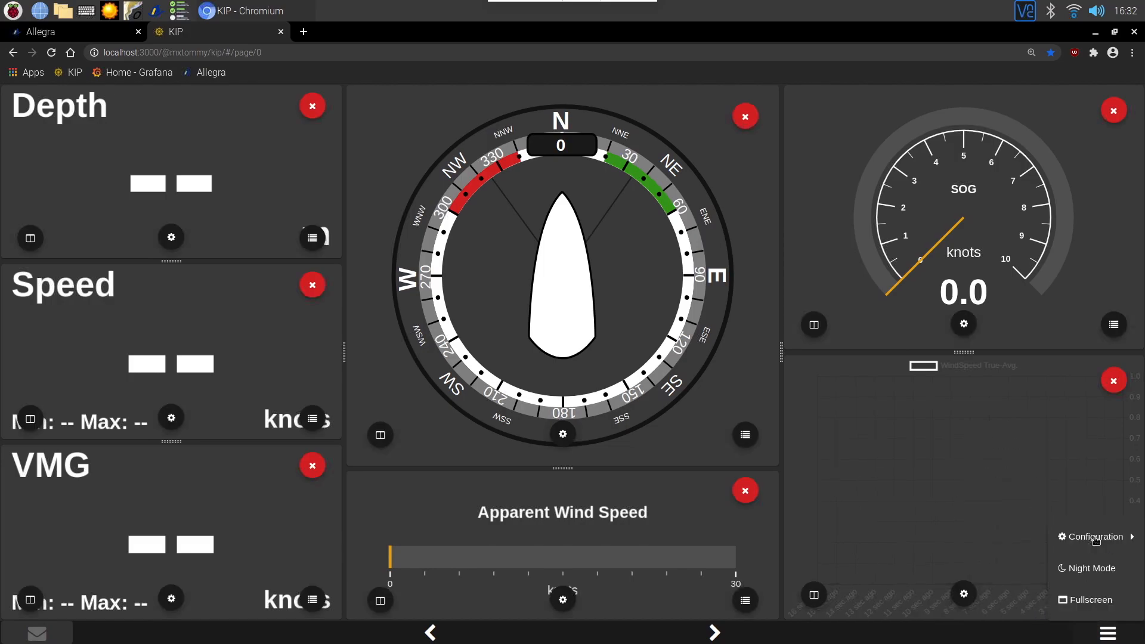
mouse_move(1095, 540)
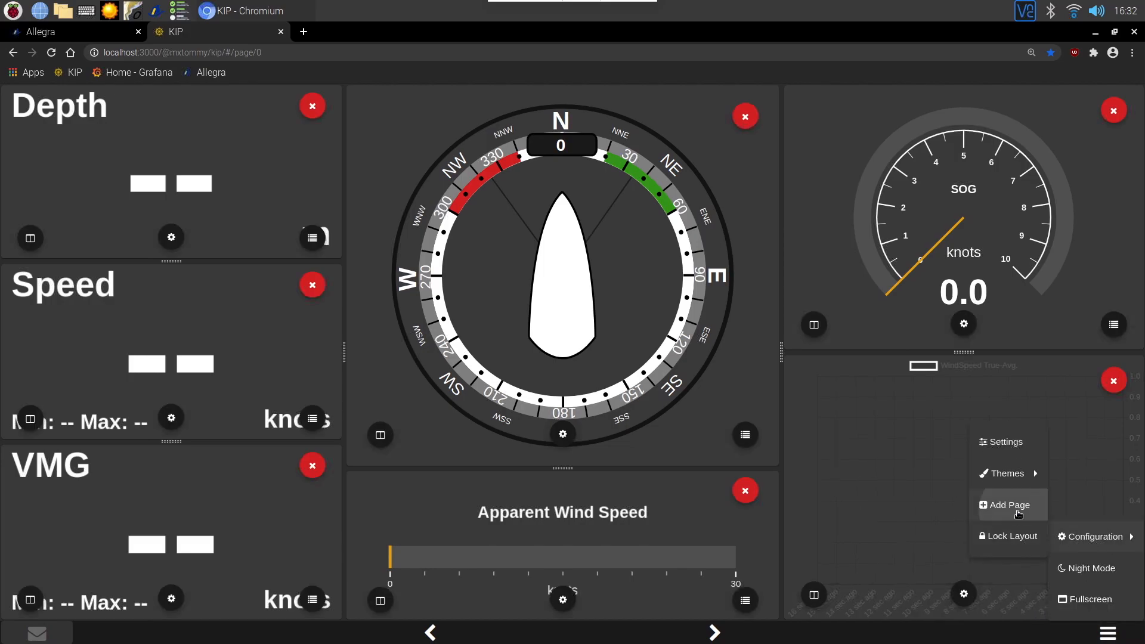
click(1016, 511)
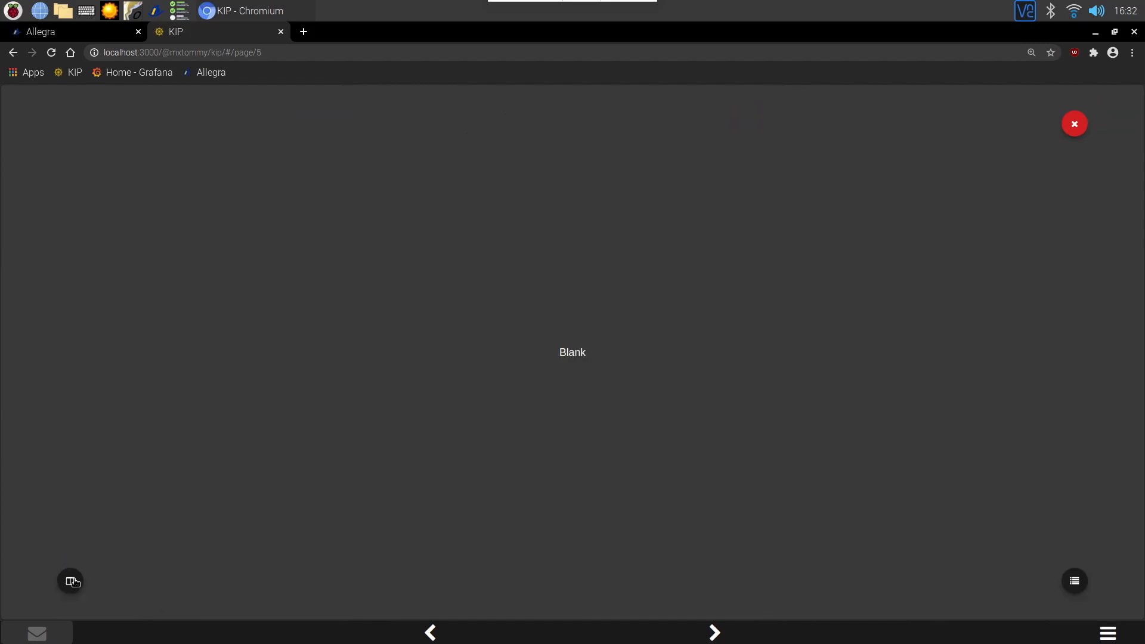
Choose a Radial Gauge widget from the gauge widget types for the new page.
click(72, 581)
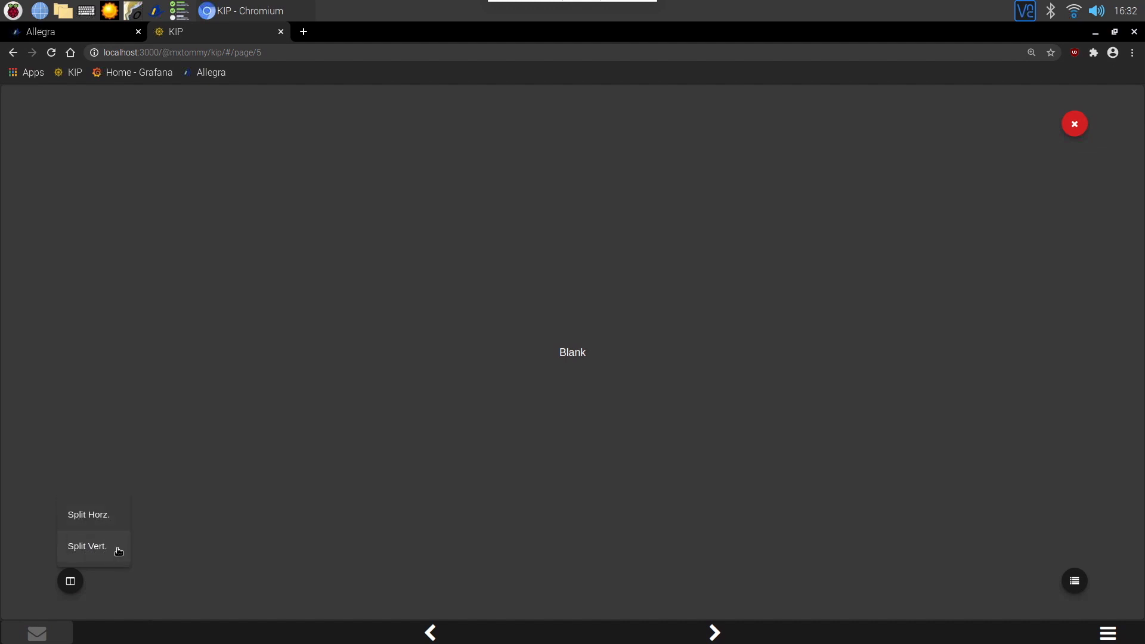
click(1076, 583)
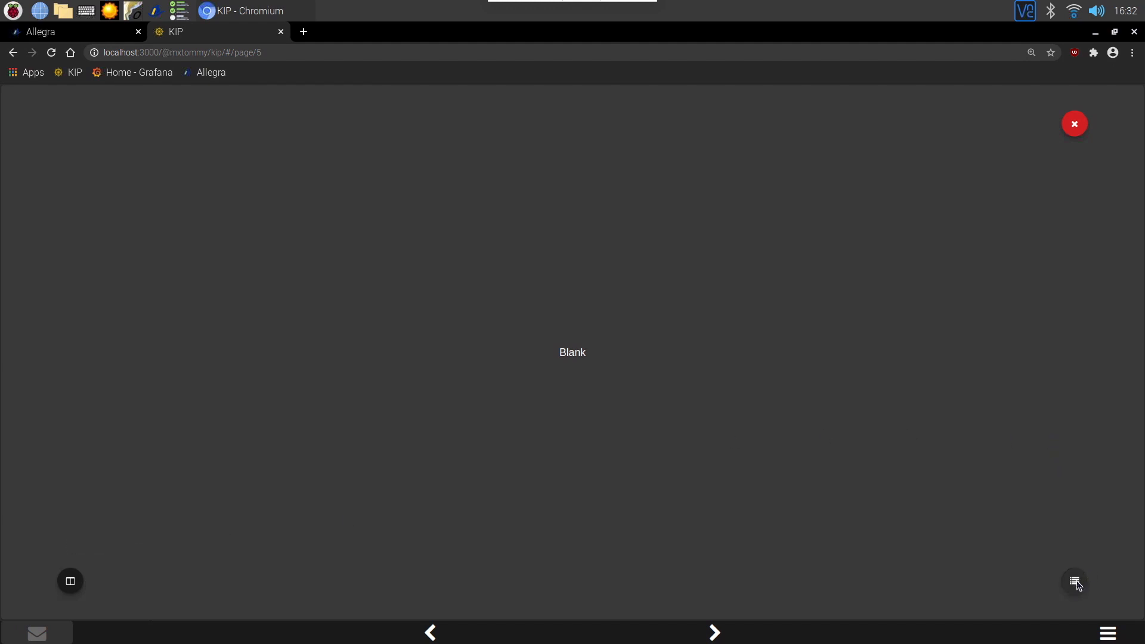
click(1076, 583)
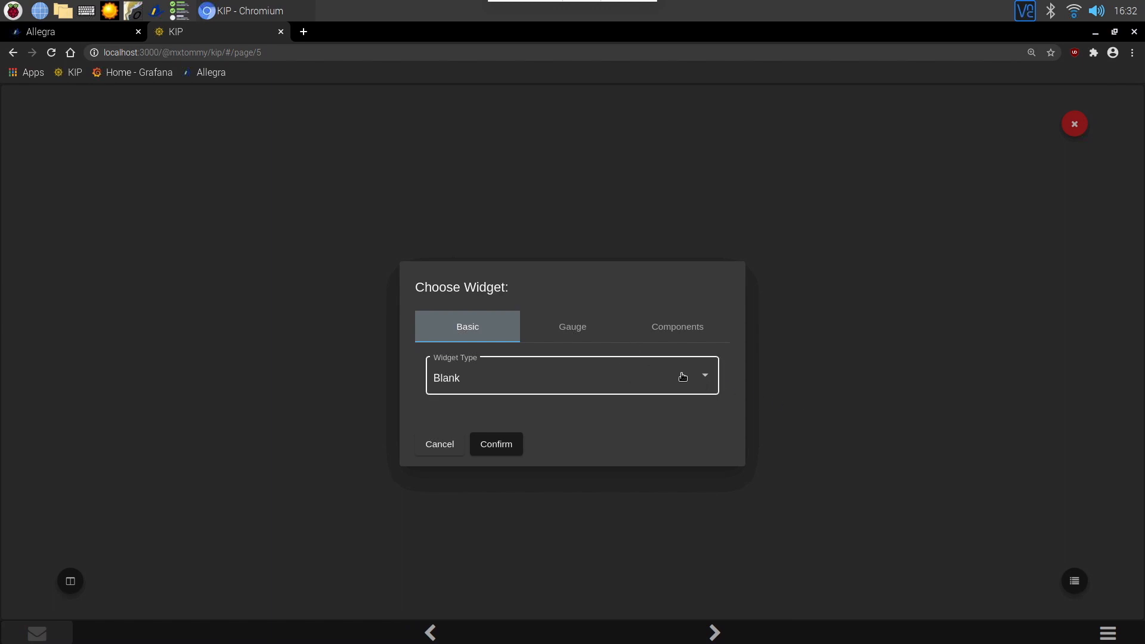
click(685, 377)
click(585, 332)
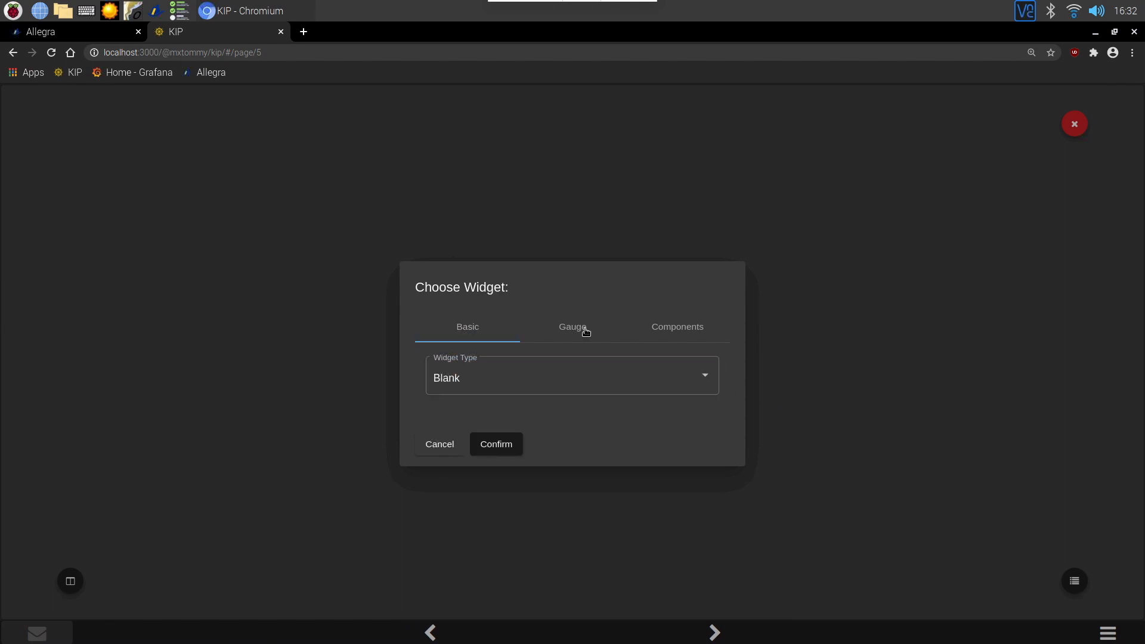
click(582, 332)
click(704, 377)
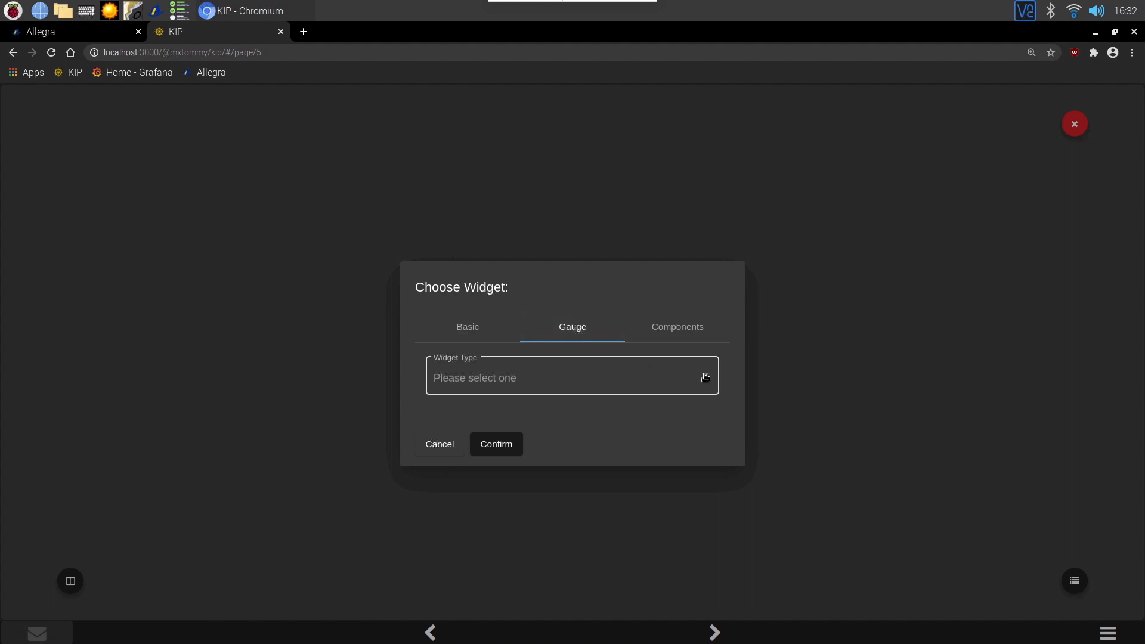
click(491, 444)
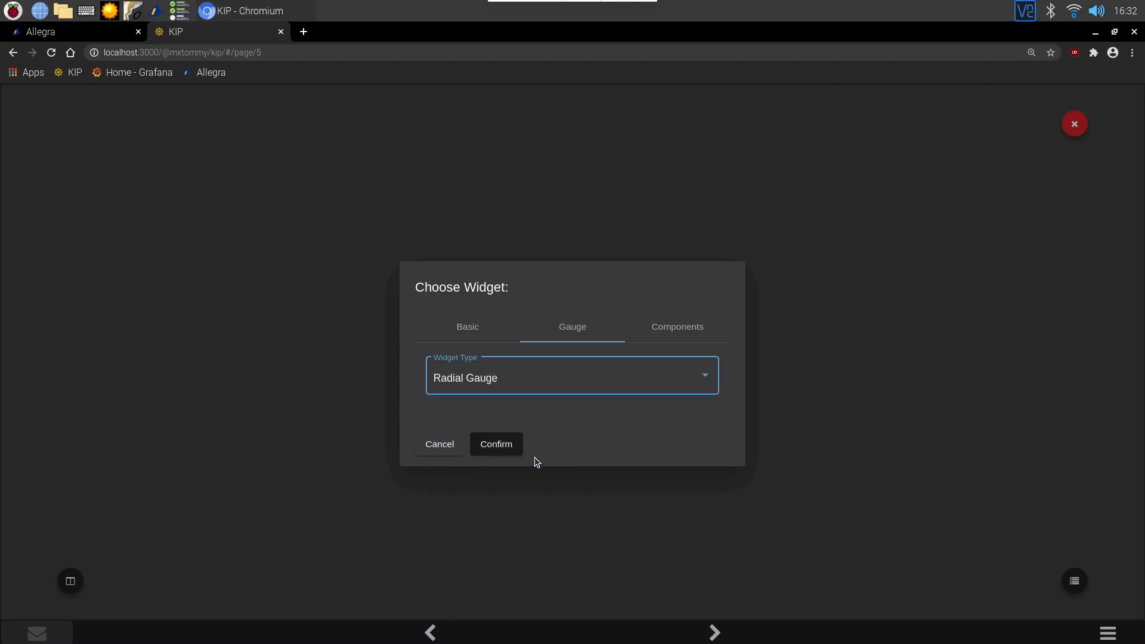
click(500, 444)
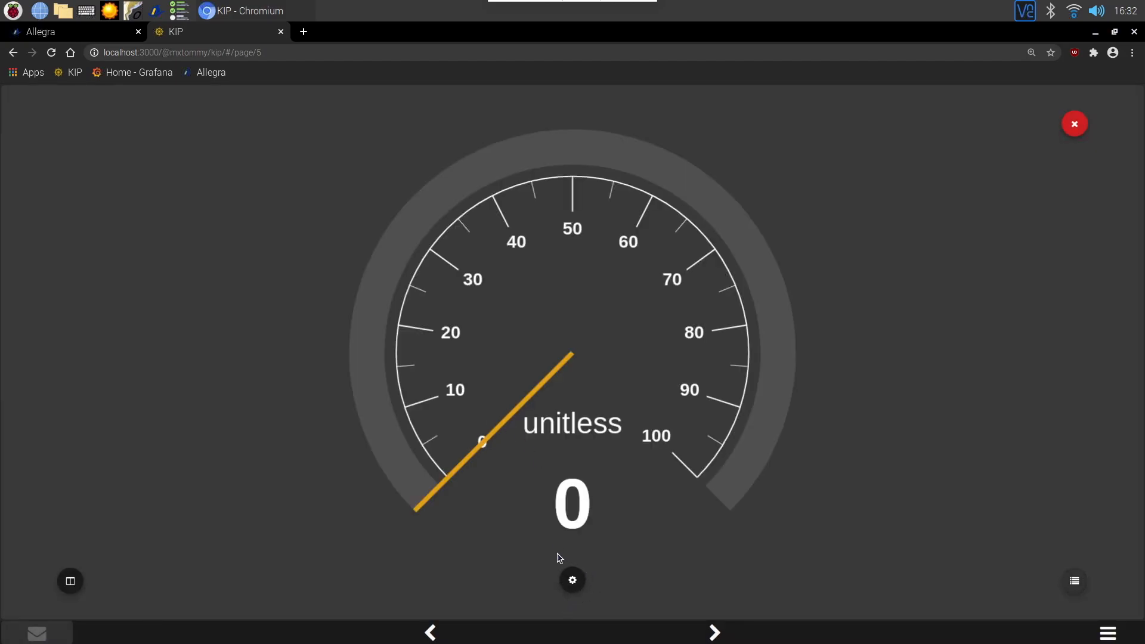
Open the gauge's widget options, set its label to Humidity % and its color to Primary Color.
click(575, 583)
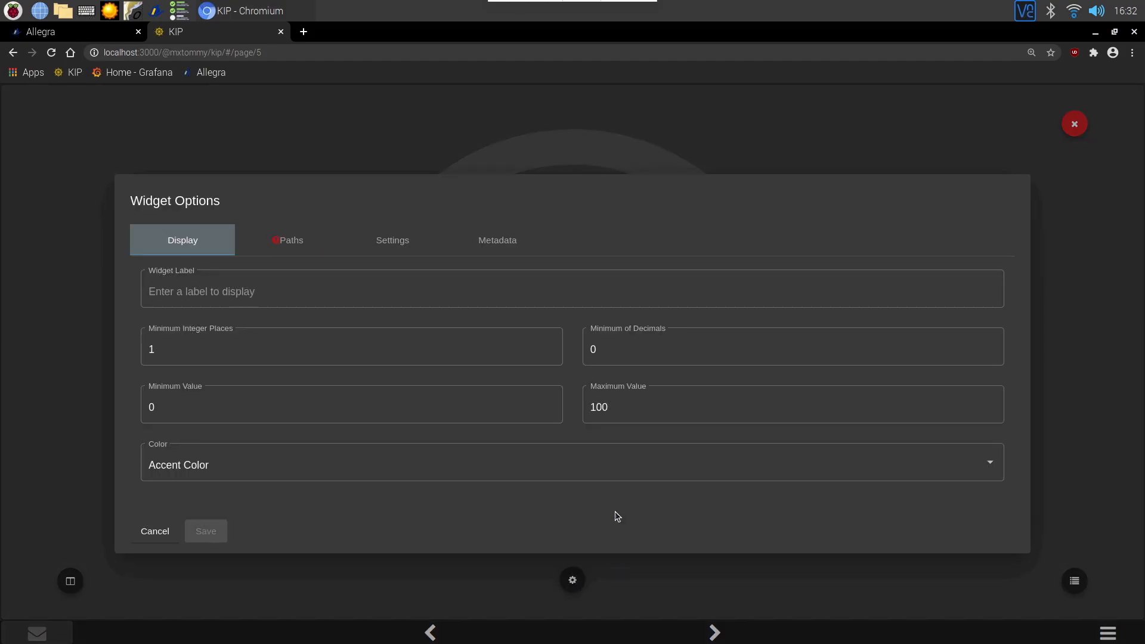
click(298, 291)
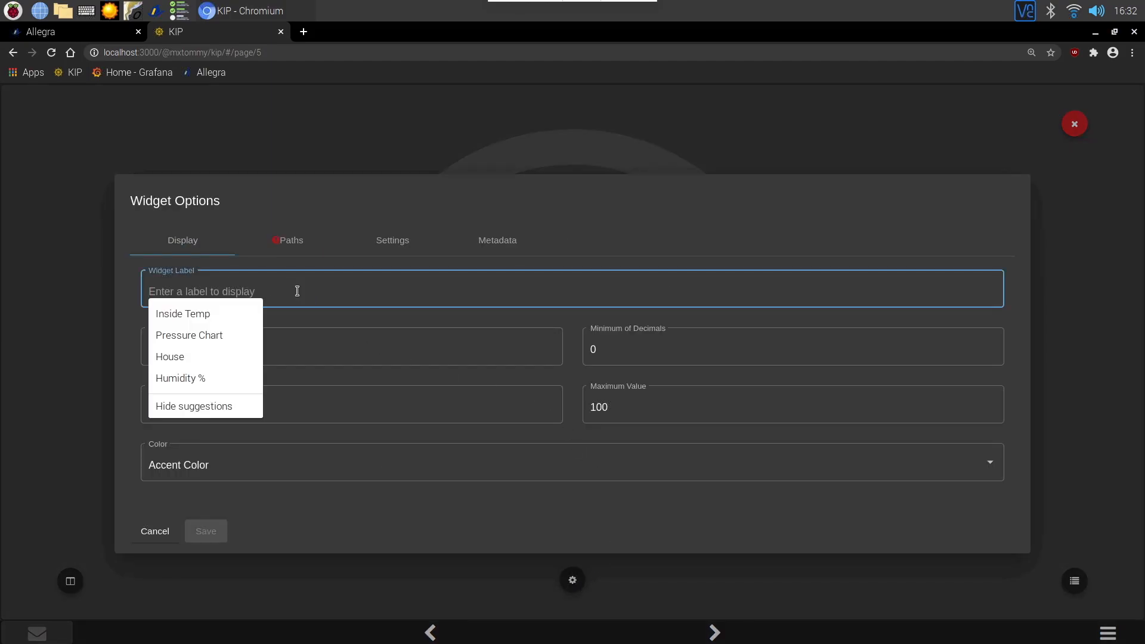
click(173, 378)
click(169, 350)
click(620, 343)
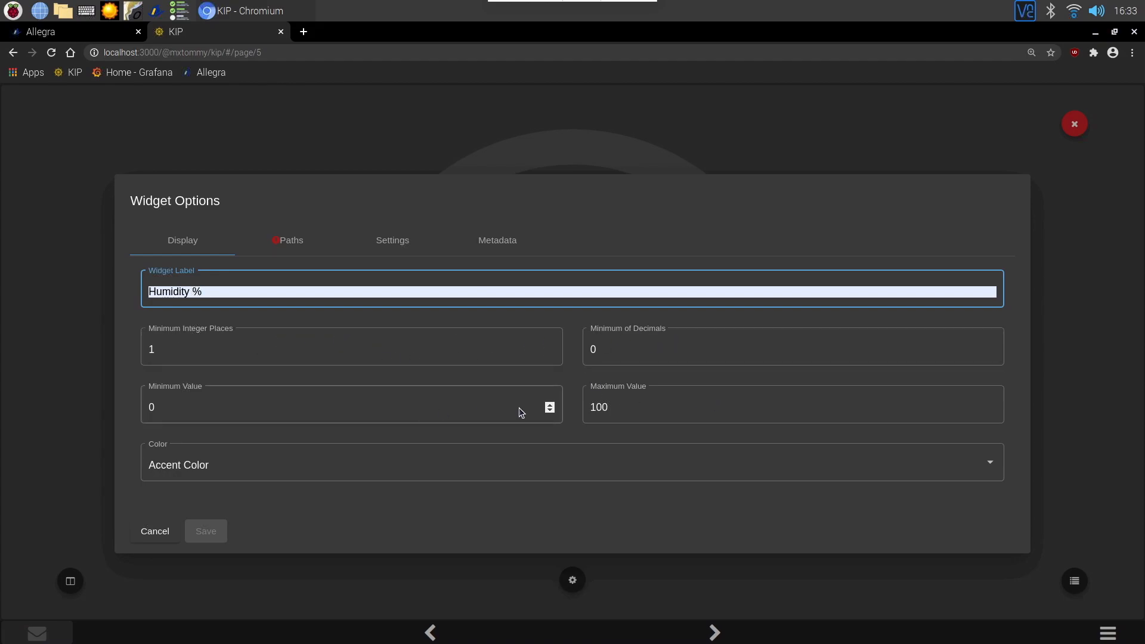
click(994, 463)
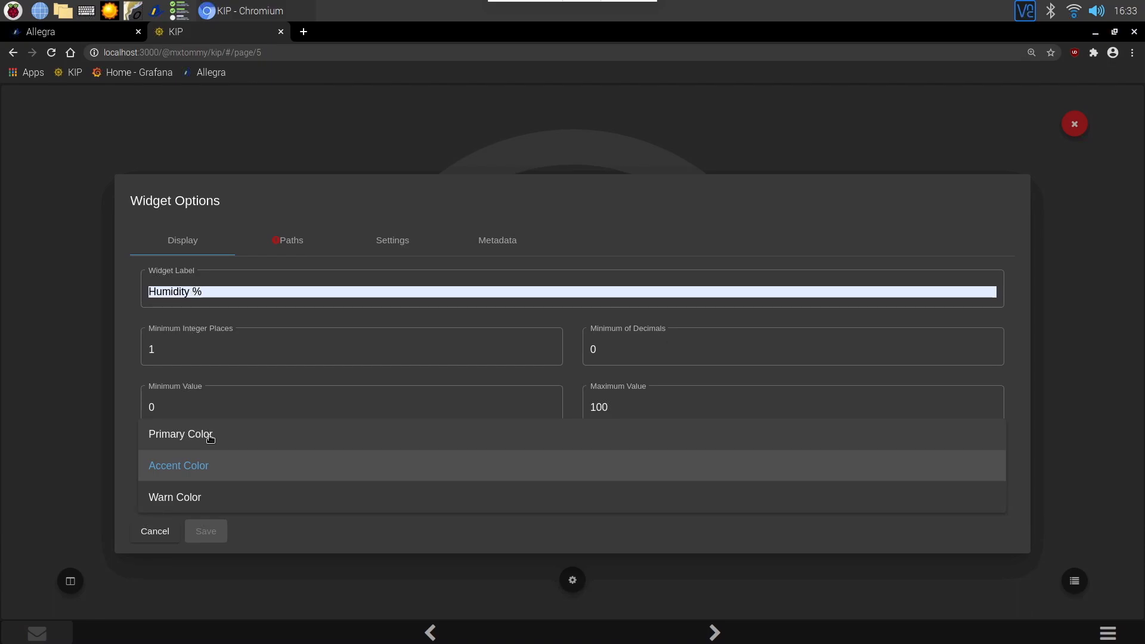
click(210, 436)
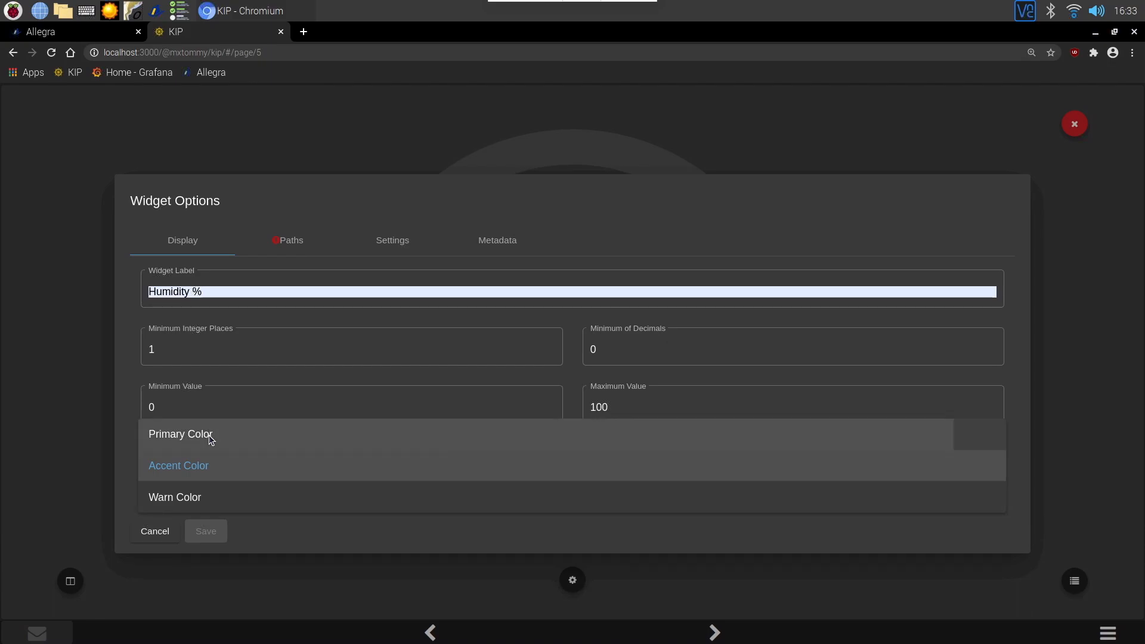
Set the gauge's path to self.environment.inside.relativeHumidity with data source OpenPlotter.I2C.BME280.
click(298, 241)
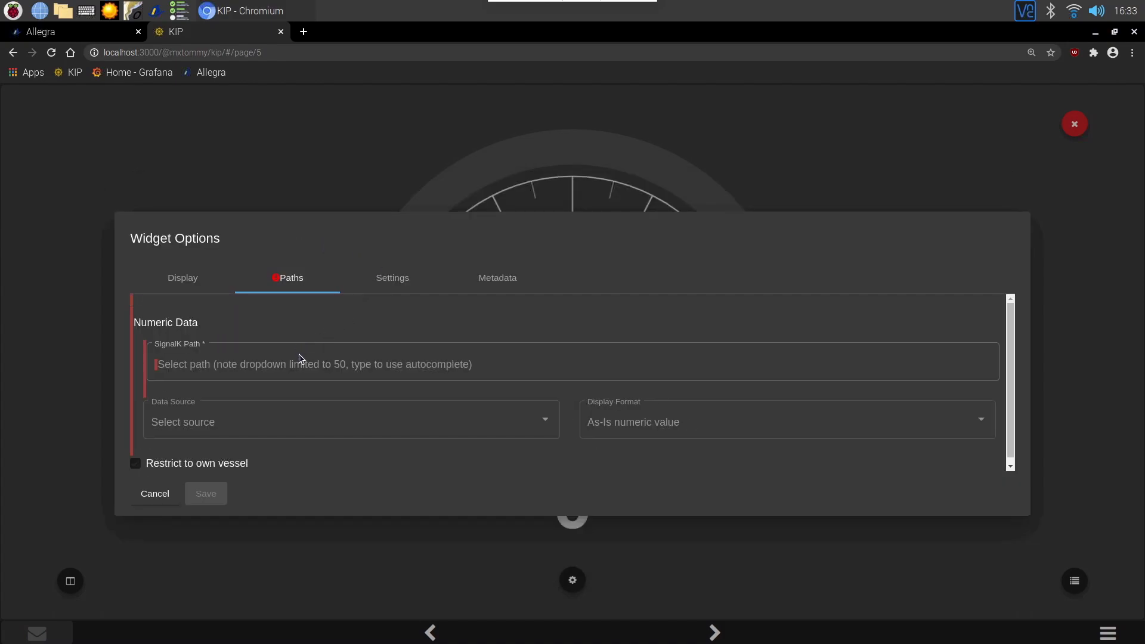
click(299, 363)
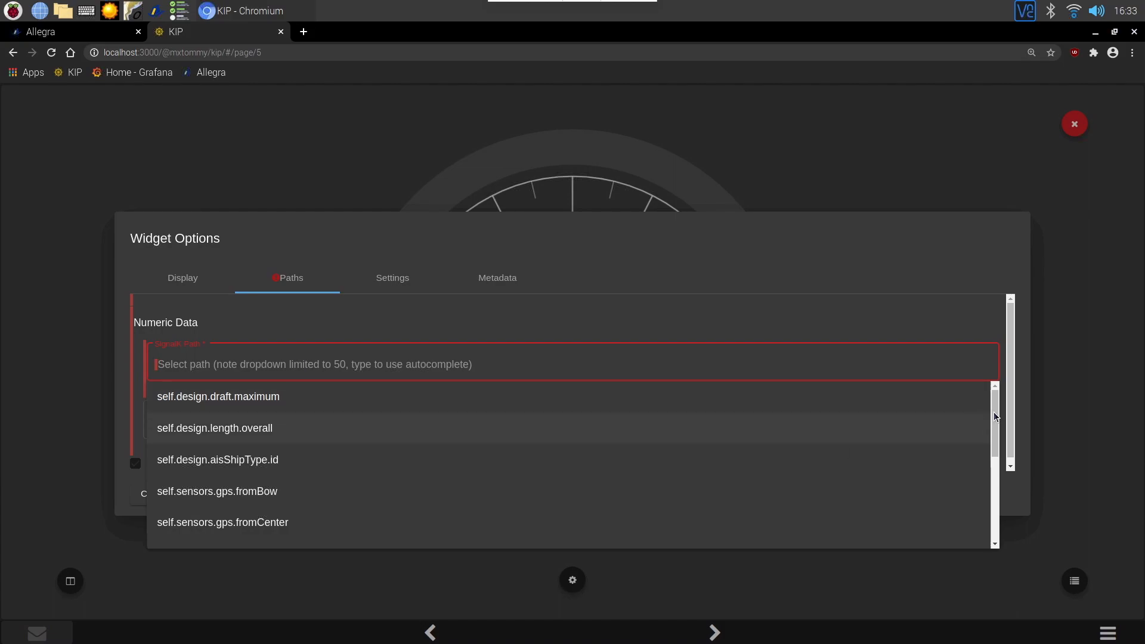
drag(993, 429, 992, 510)
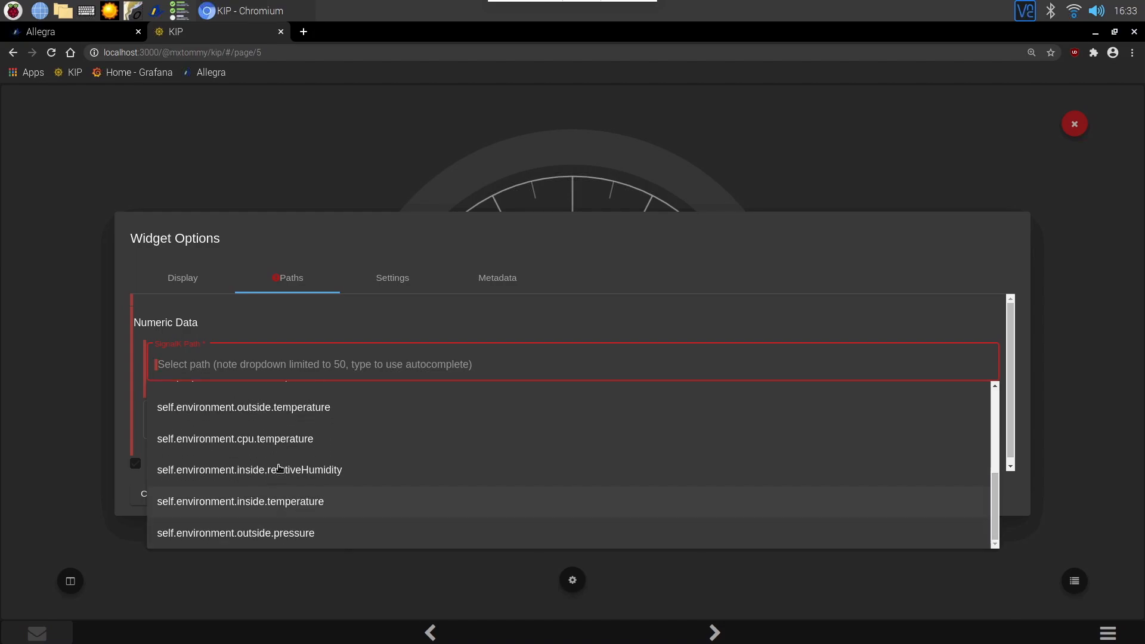
click(219, 470)
click(548, 418)
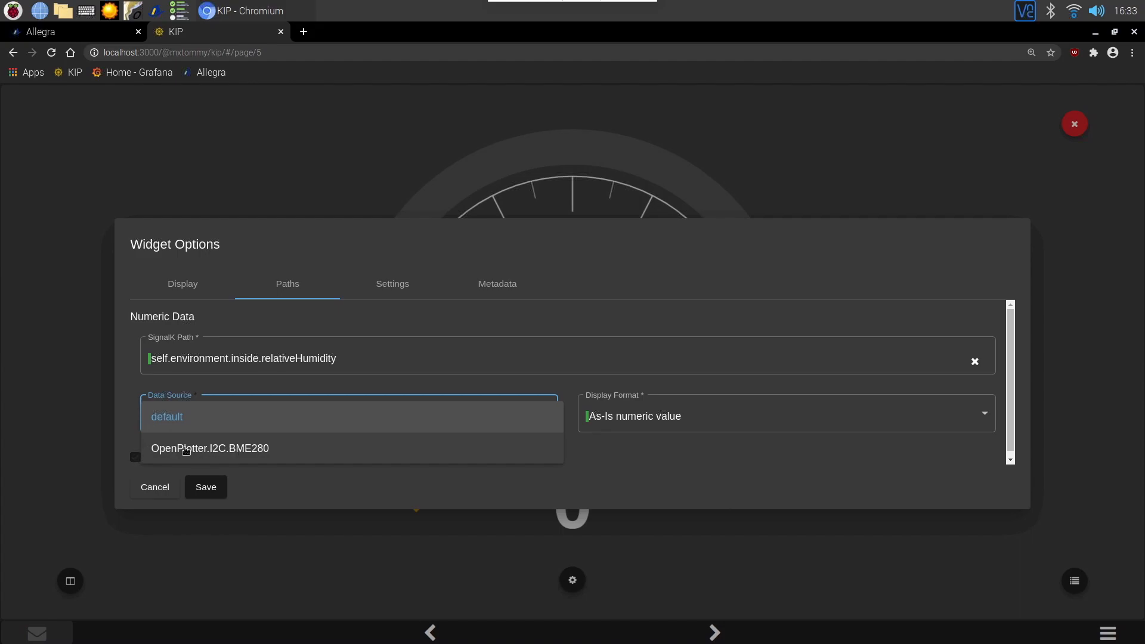
click(317, 447)
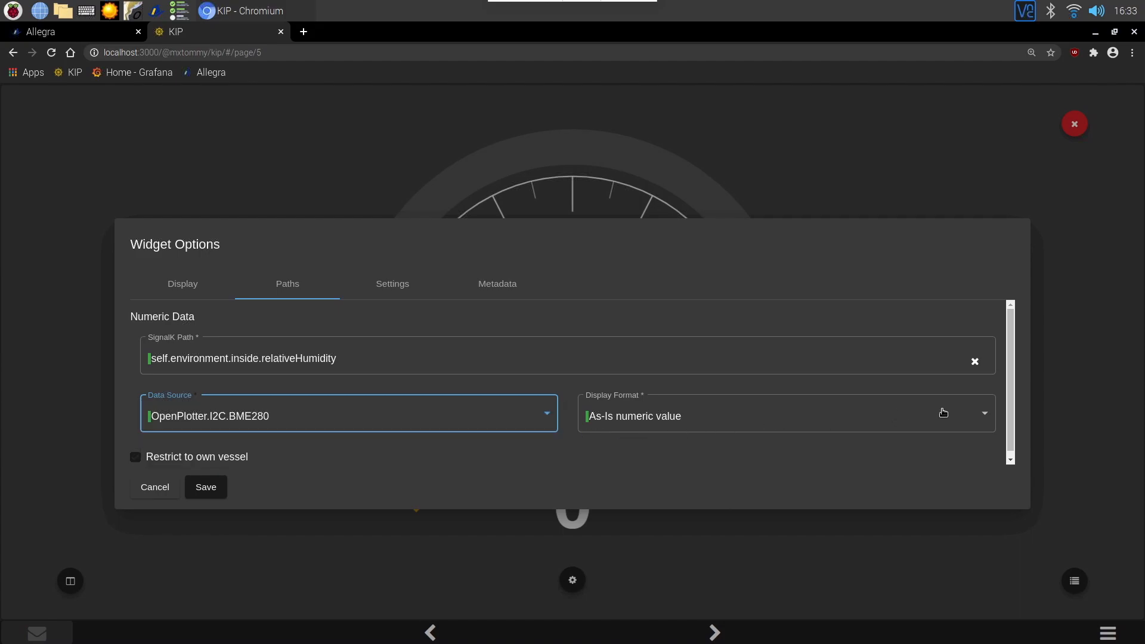
click(988, 415)
drag(987, 397, 990, 366)
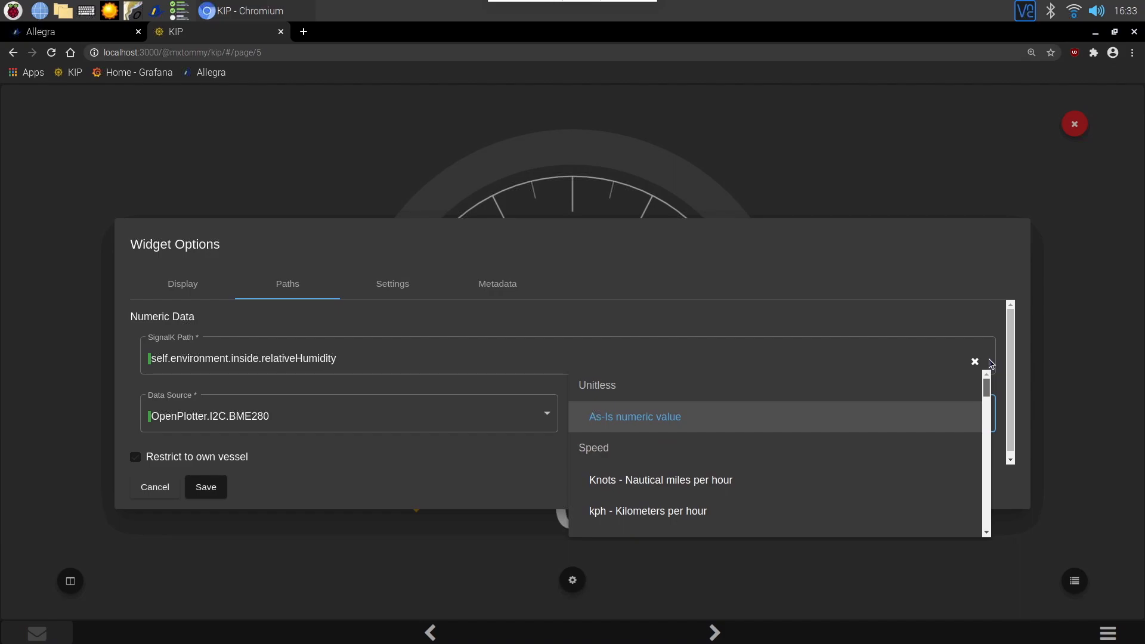
click(868, 275)
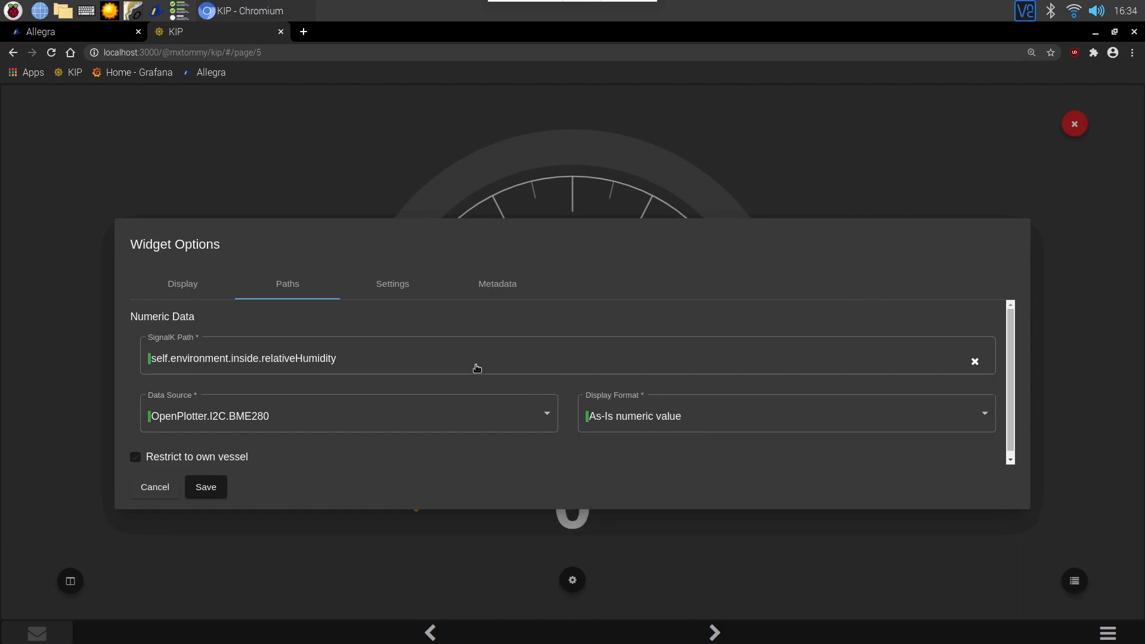
Save the humidity gauge's widget options with the Measuring gauge type.
click(392, 285)
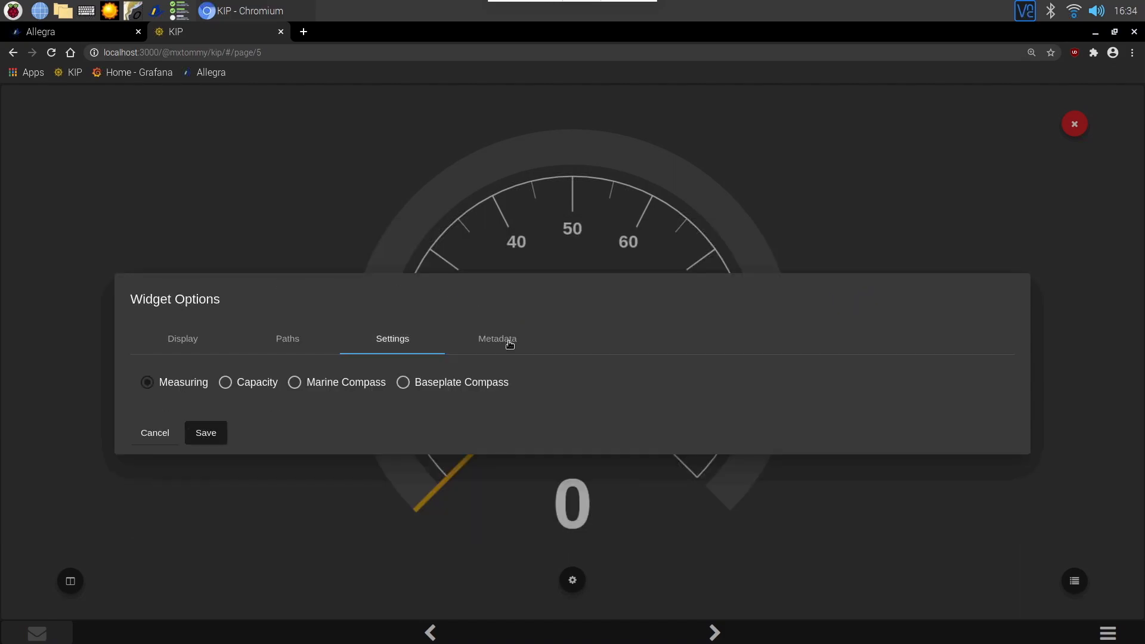
click(210, 434)
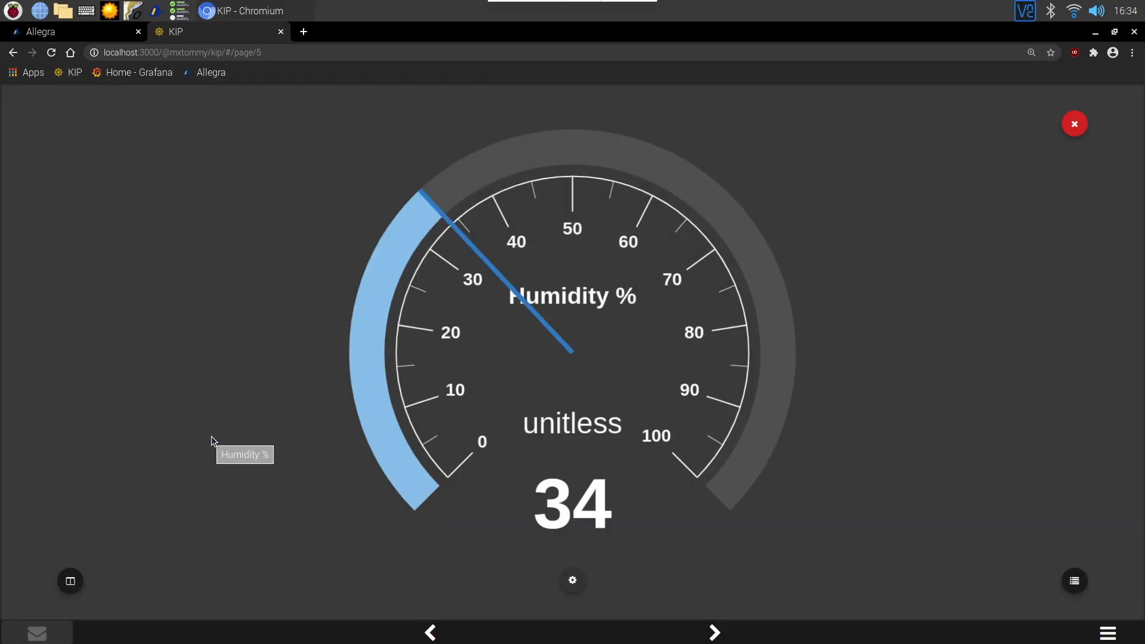
Open the Signal K Data Browser in the admin tab, then return to the KIP dashboard.
click(79, 32)
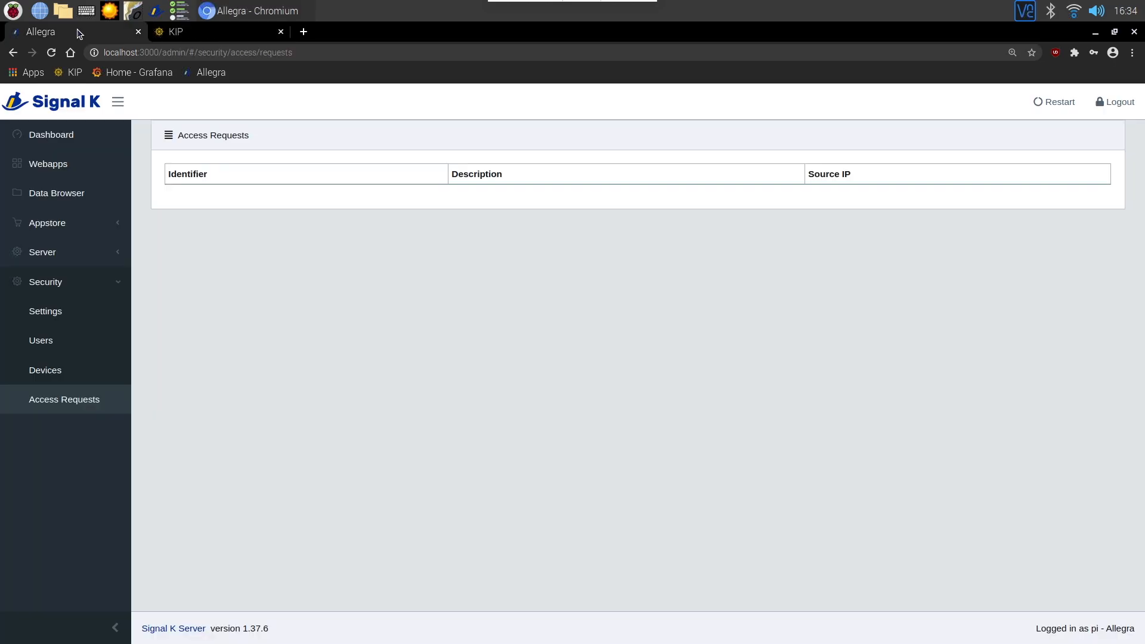
click(72, 199)
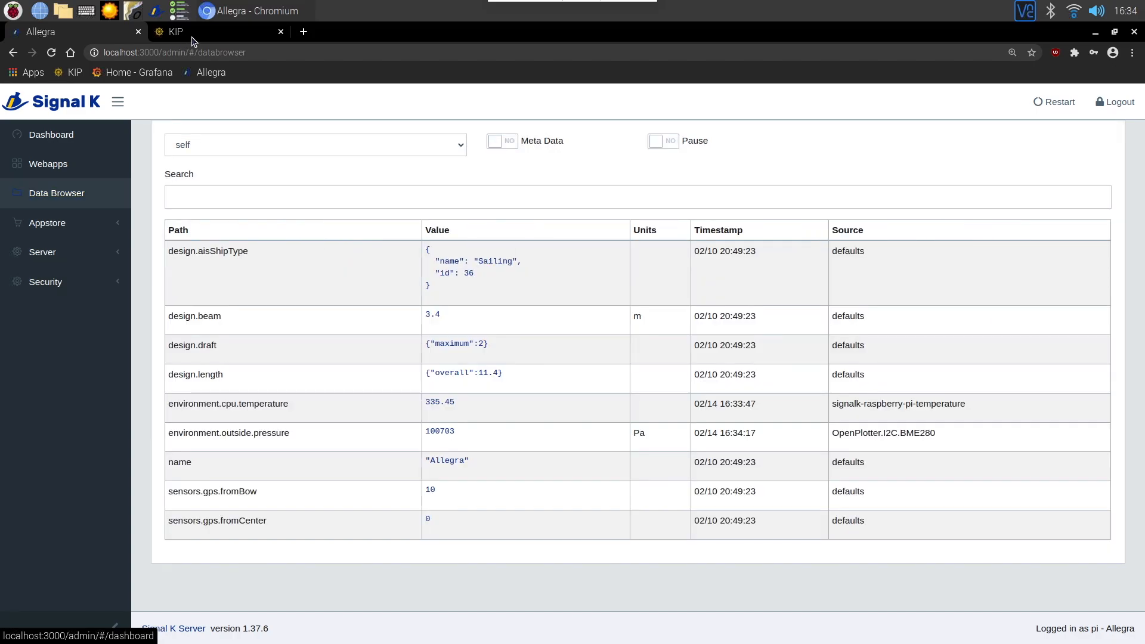
click(193, 35)
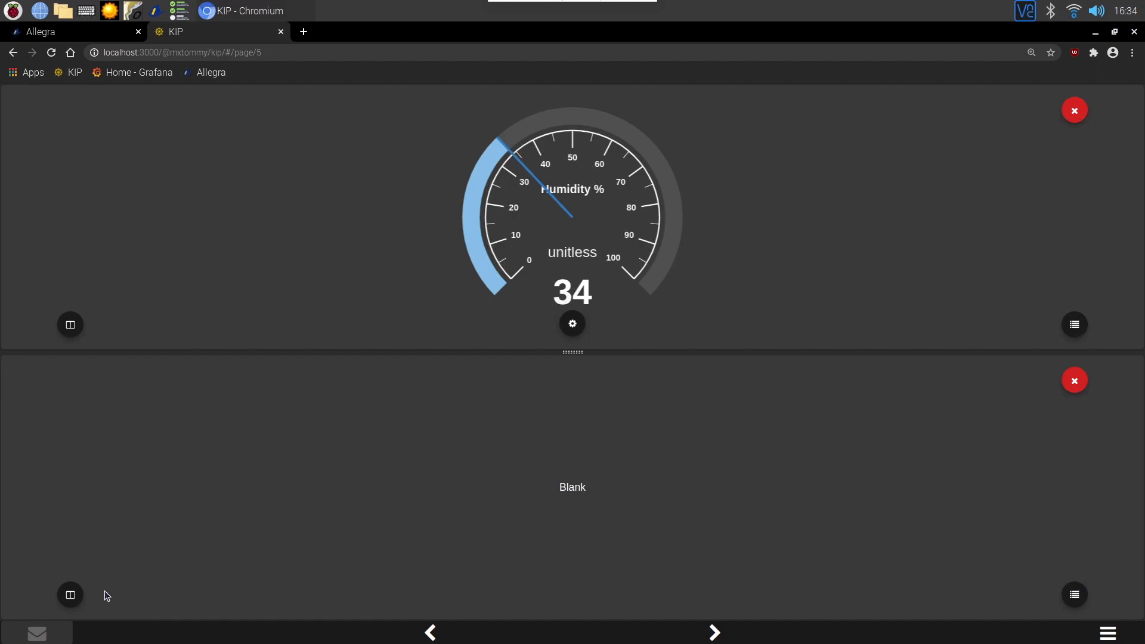
Split the lower pane vertically and place a Numeric Value widget in its right half.
click(77, 595)
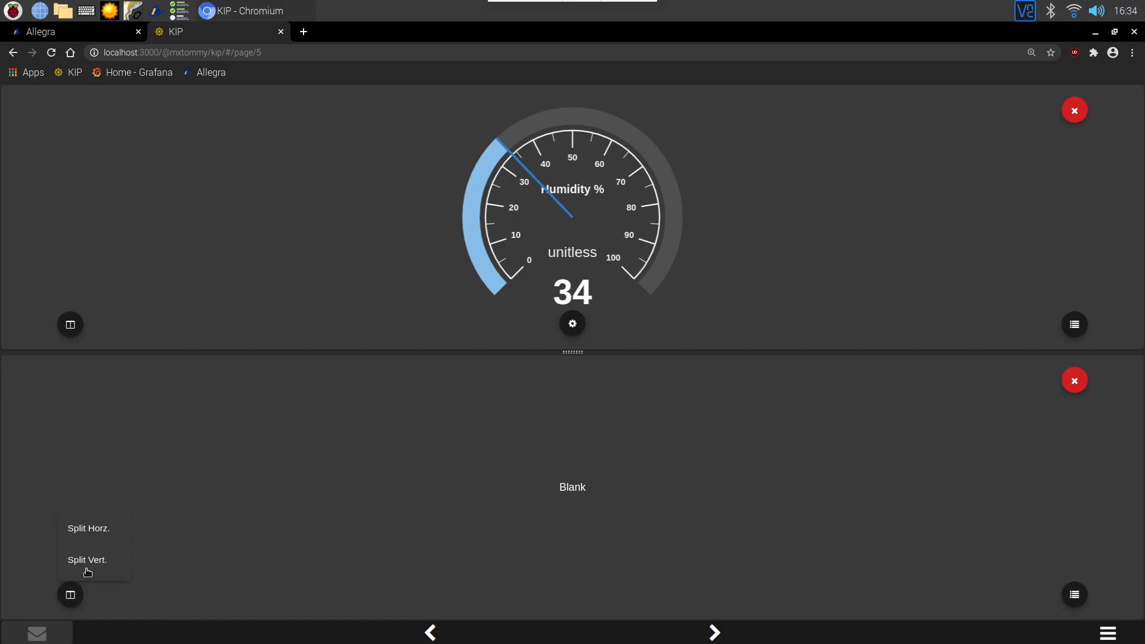
click(91, 563)
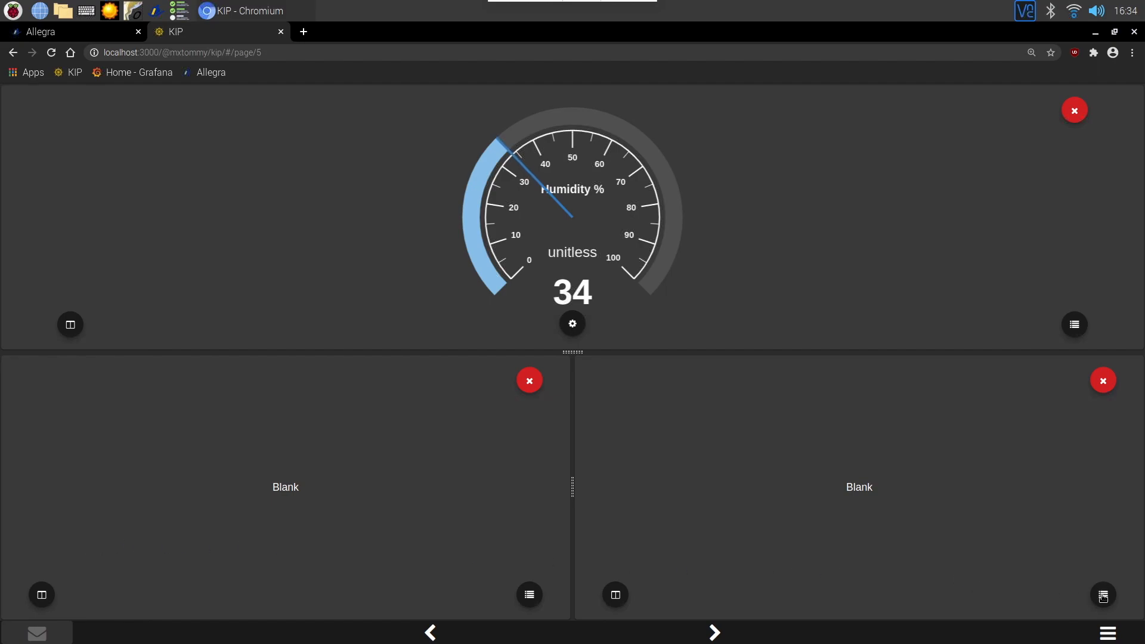
click(1102, 594)
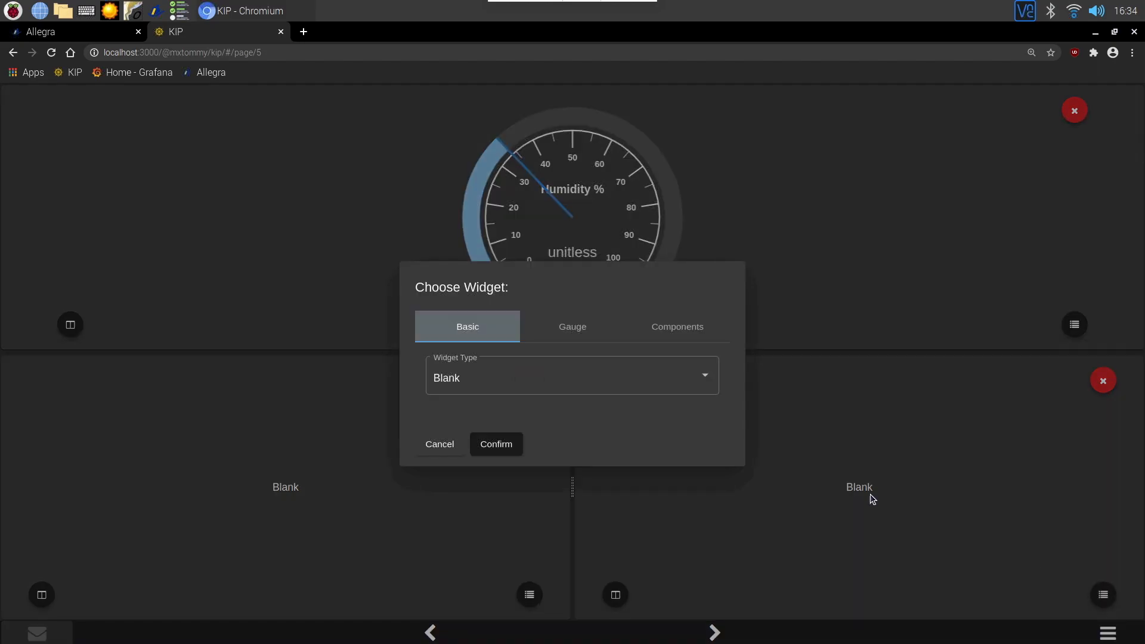
click(697, 381)
click(515, 416)
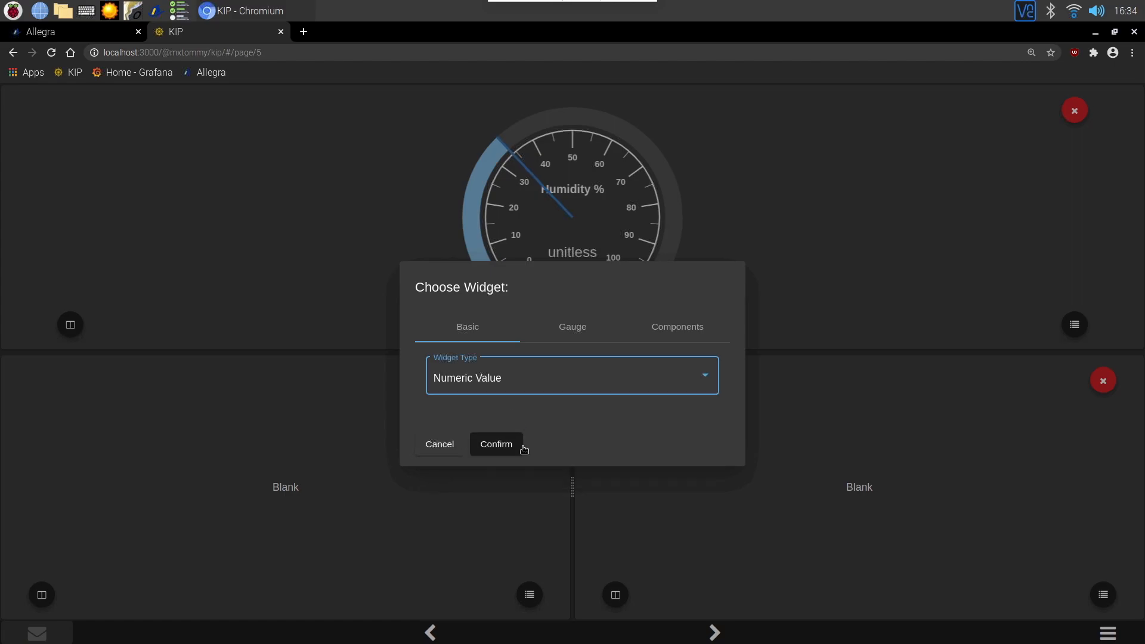
click(492, 447)
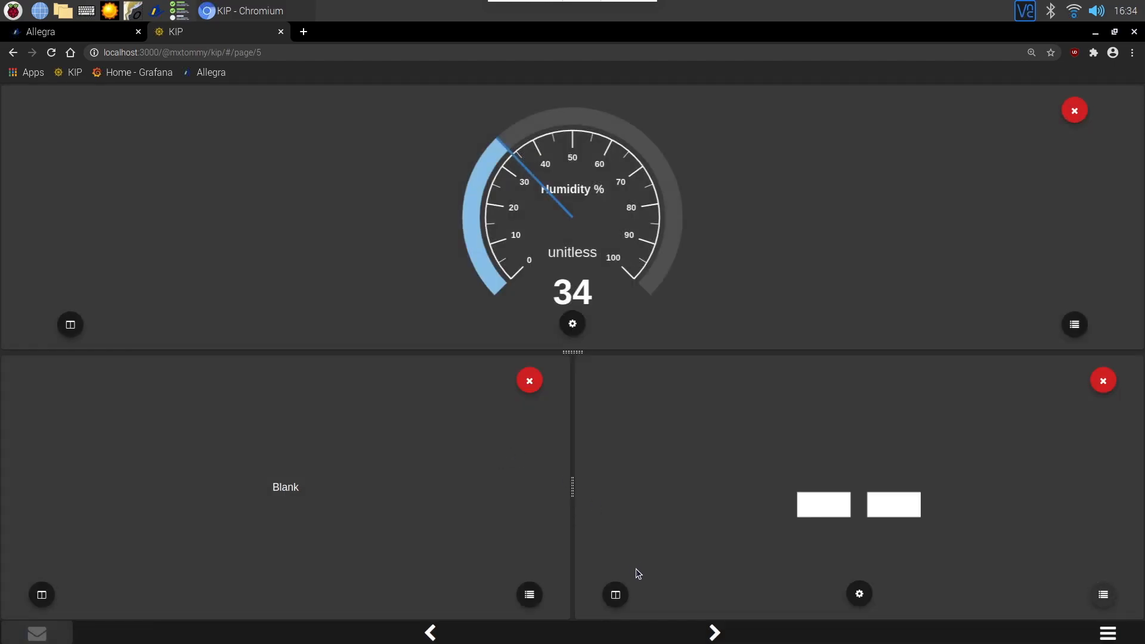
Open the numeric widget's options and set its label to Inside Temp.
click(859, 593)
click(273, 340)
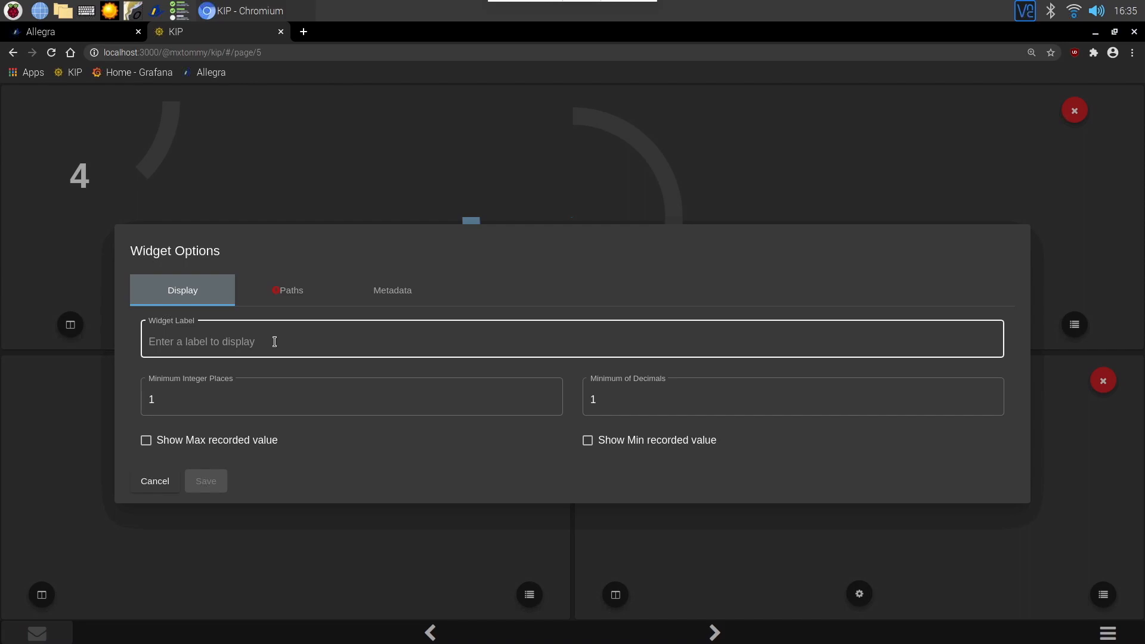
text(Temp)
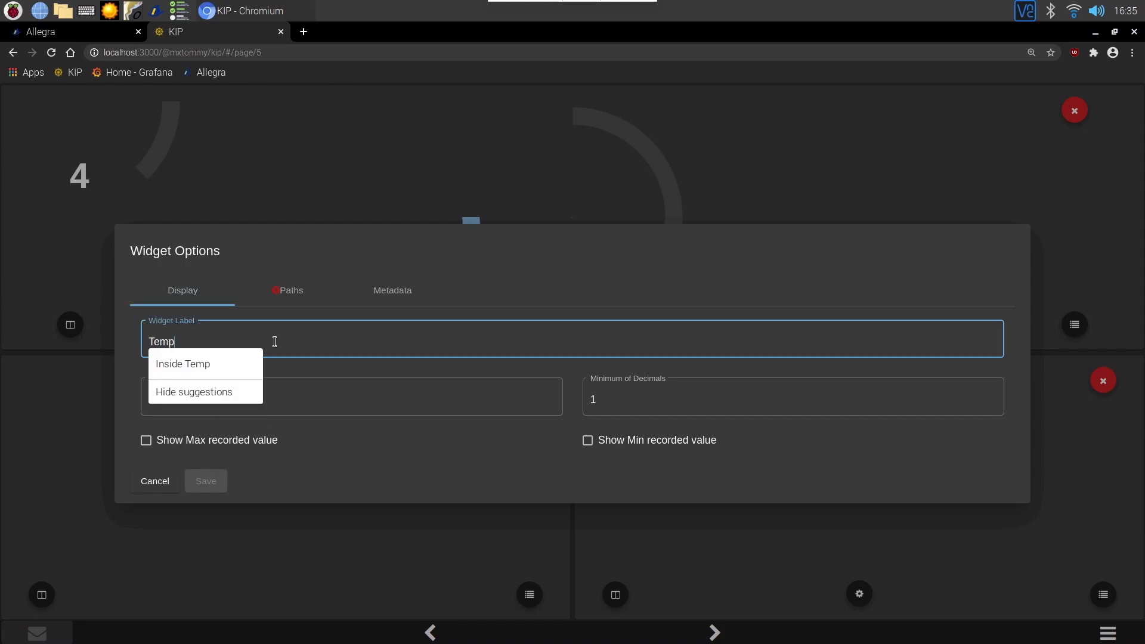
click(212, 365)
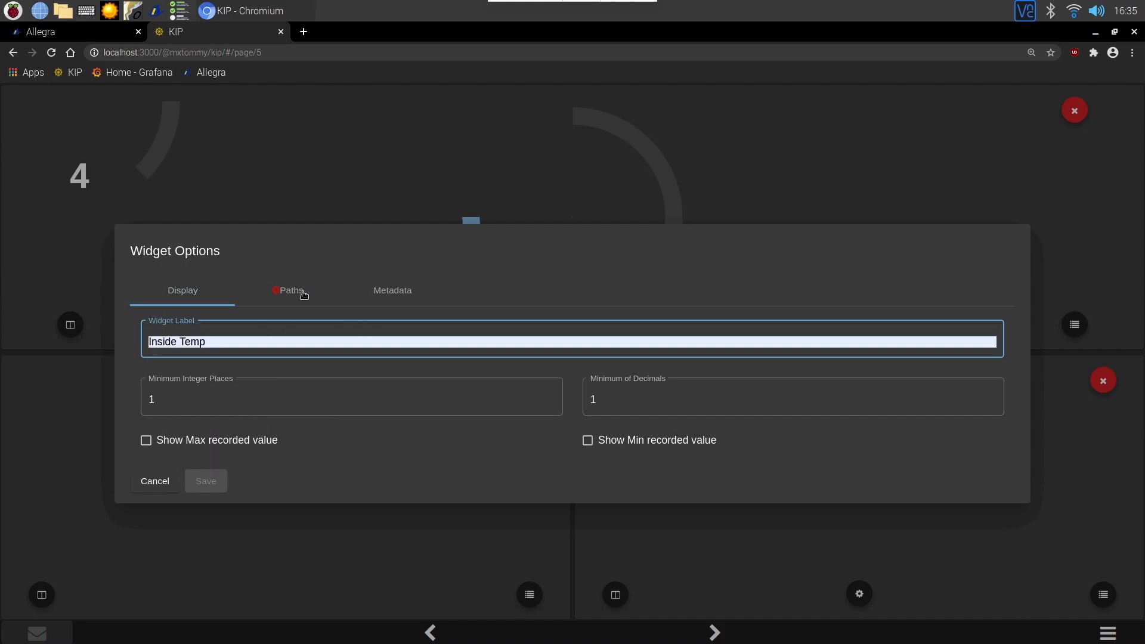
Set the widget's path to self.environment.inside.temperature with data source OpenPlotter.I2C.BME280.
click(307, 298)
click(385, 356)
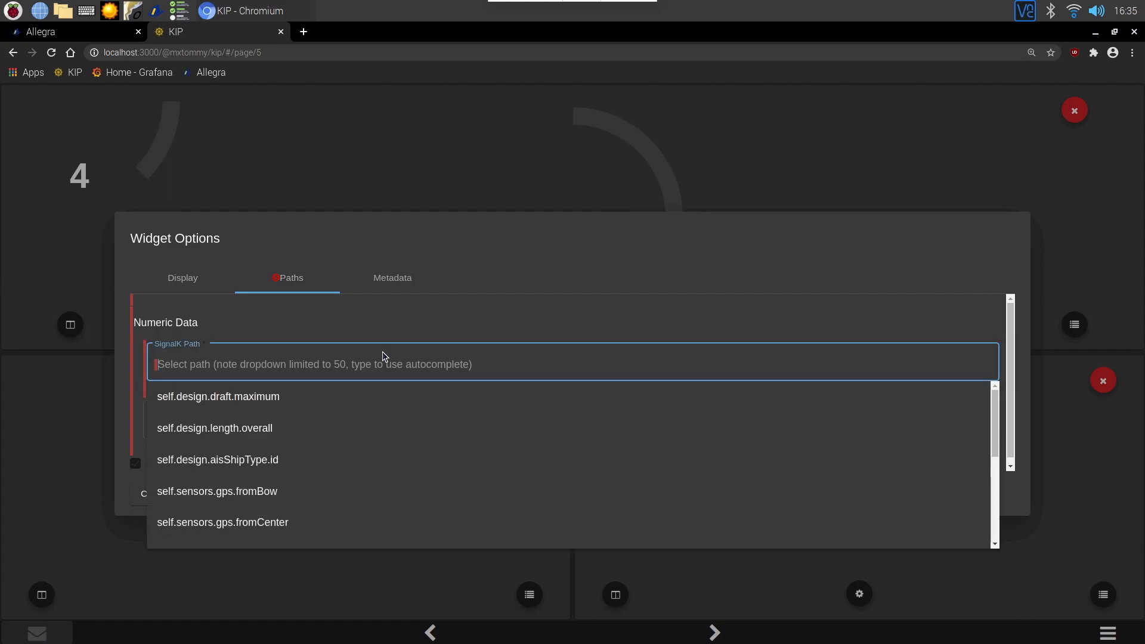
drag(996, 434, 997, 481)
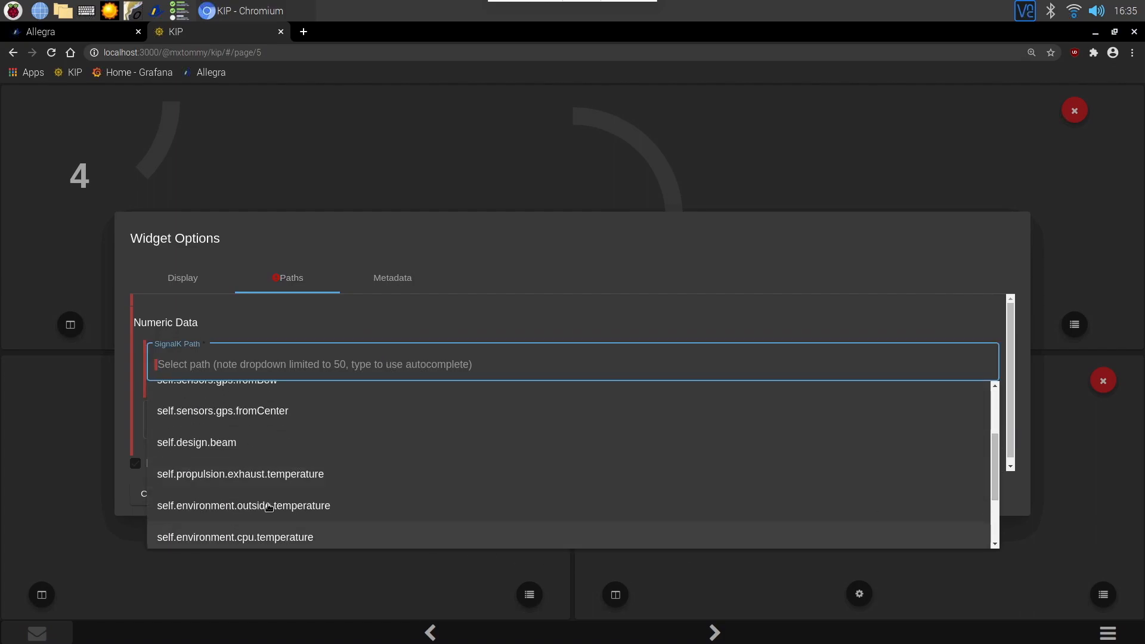
scroll(978, 477, down, 2)
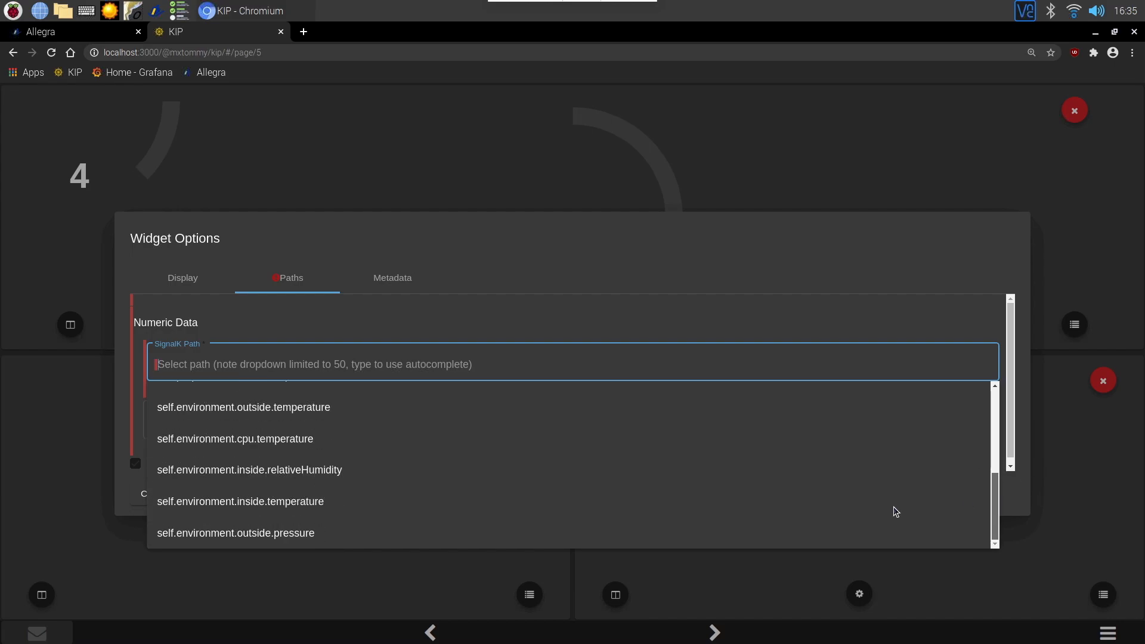
click(263, 503)
click(544, 415)
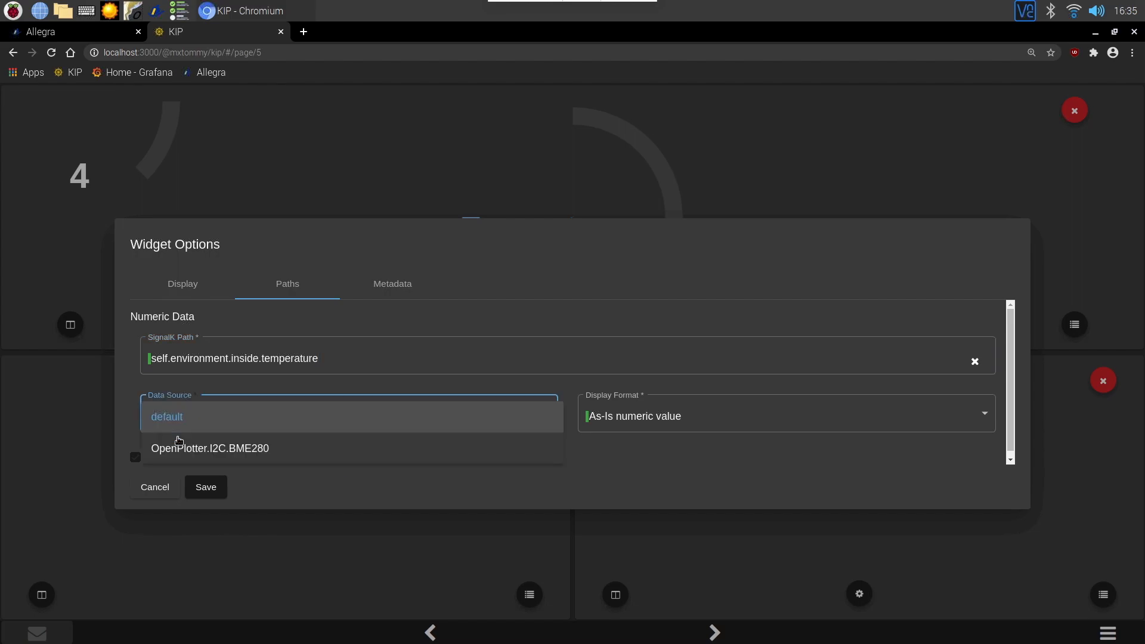
click(179, 446)
Set the widget's display format to Celsius and save the widget options.
click(992, 416)
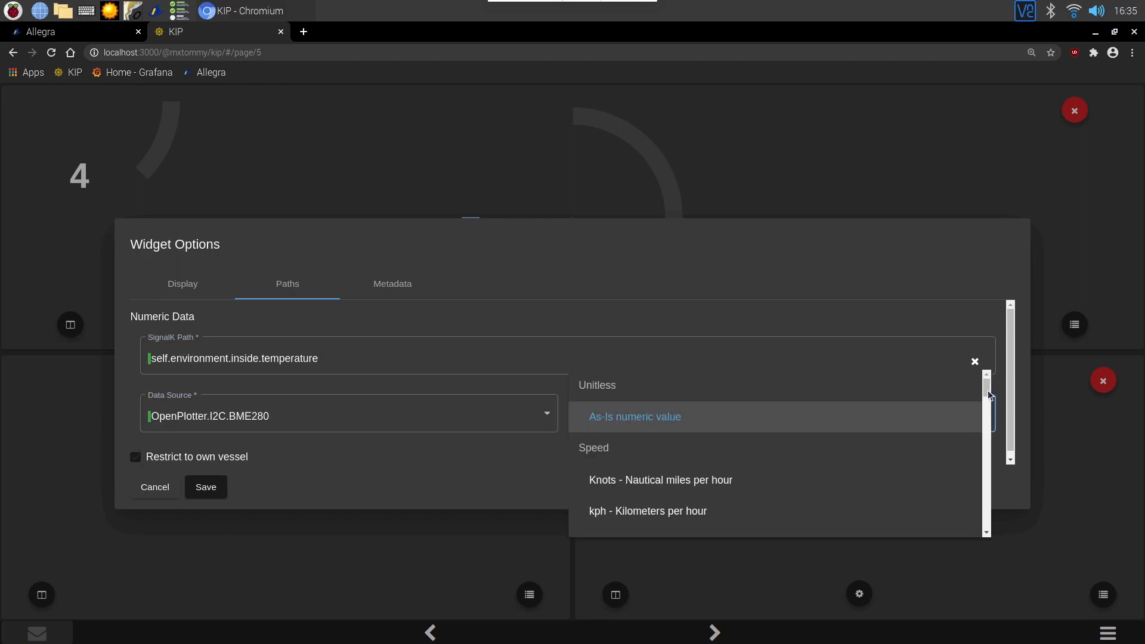
scroll(987, 400, down, 2)
scroll(987, 403, down, 3)
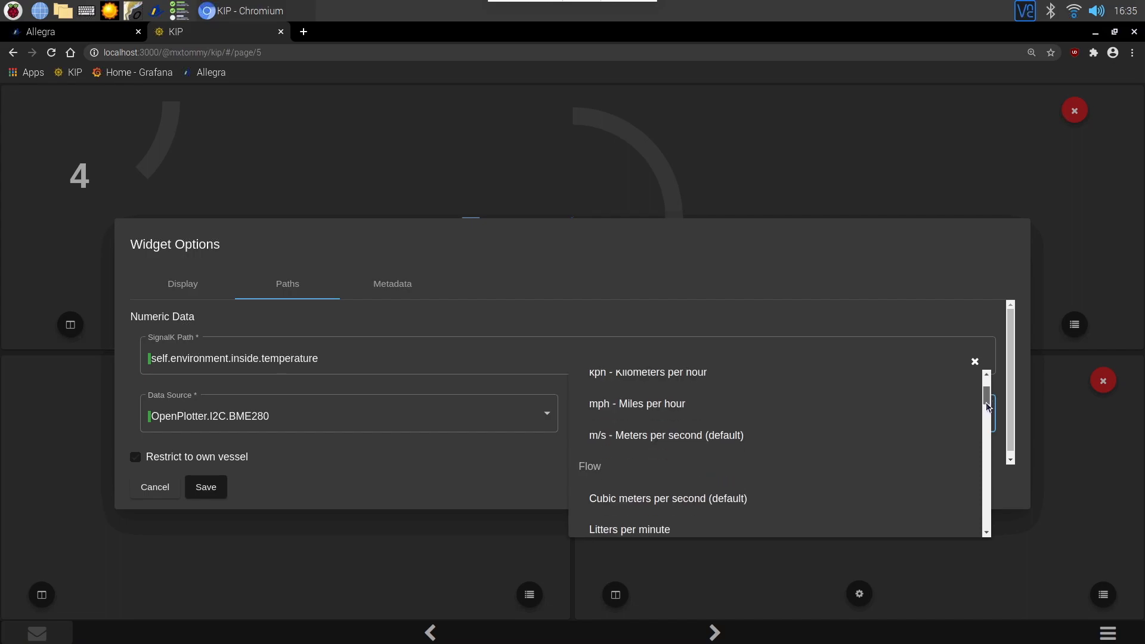
scroll(987, 419, down, 2)
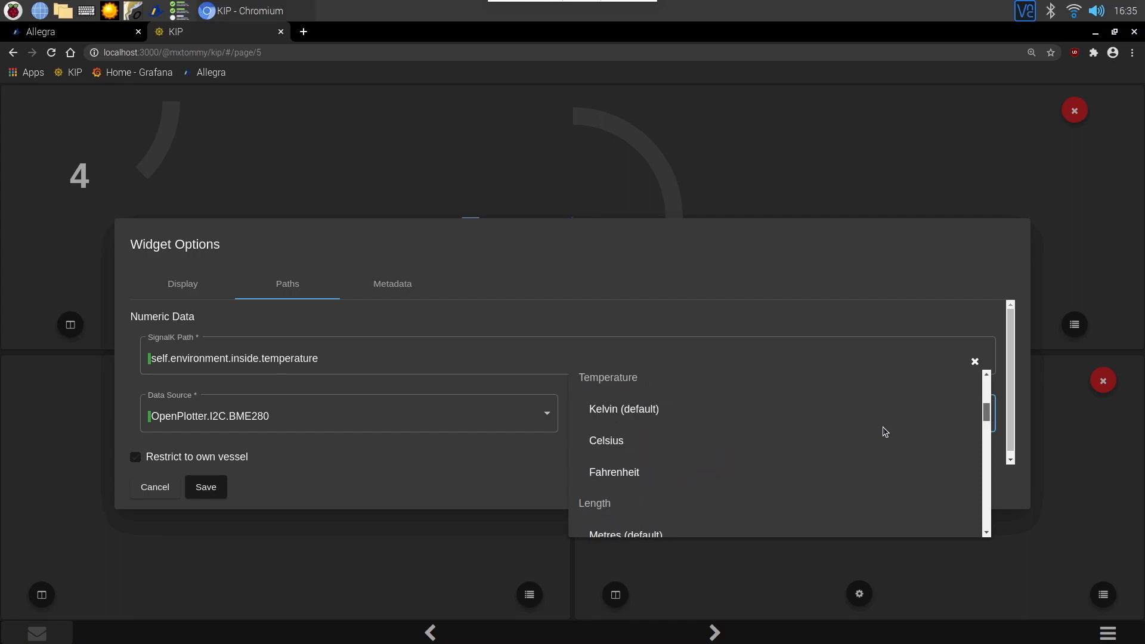
click(598, 442)
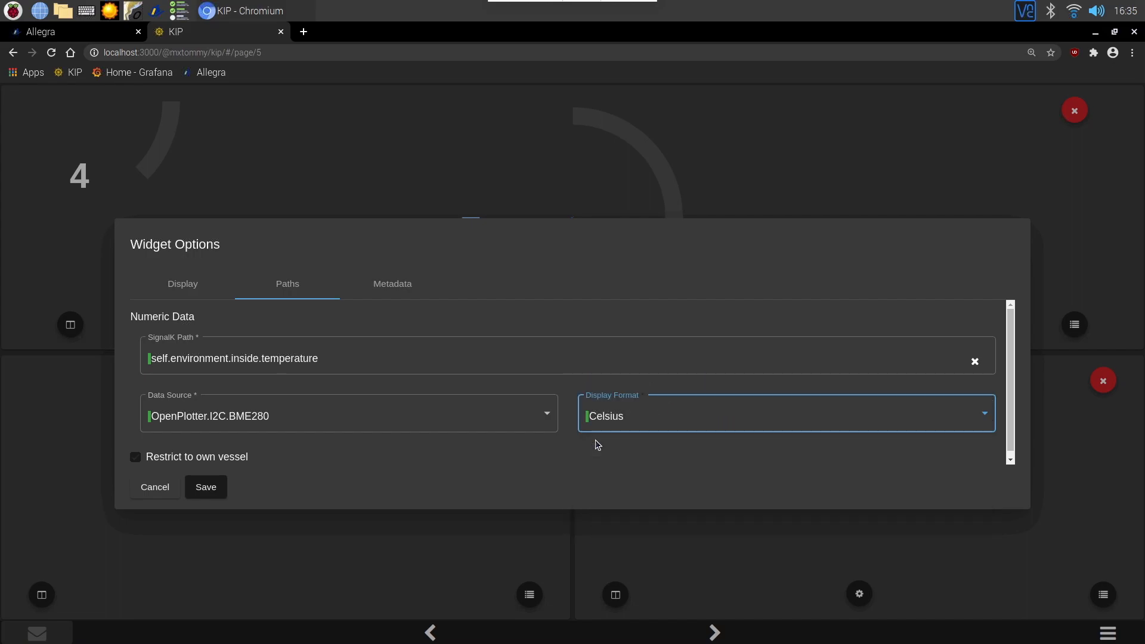
click(206, 492)
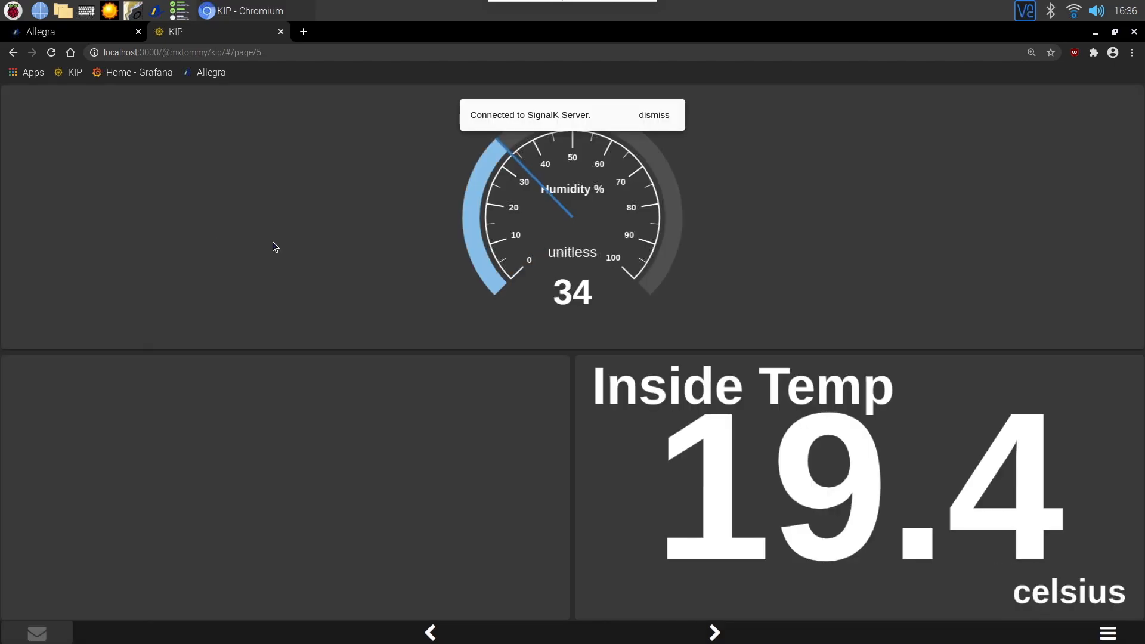
click(1111, 635)
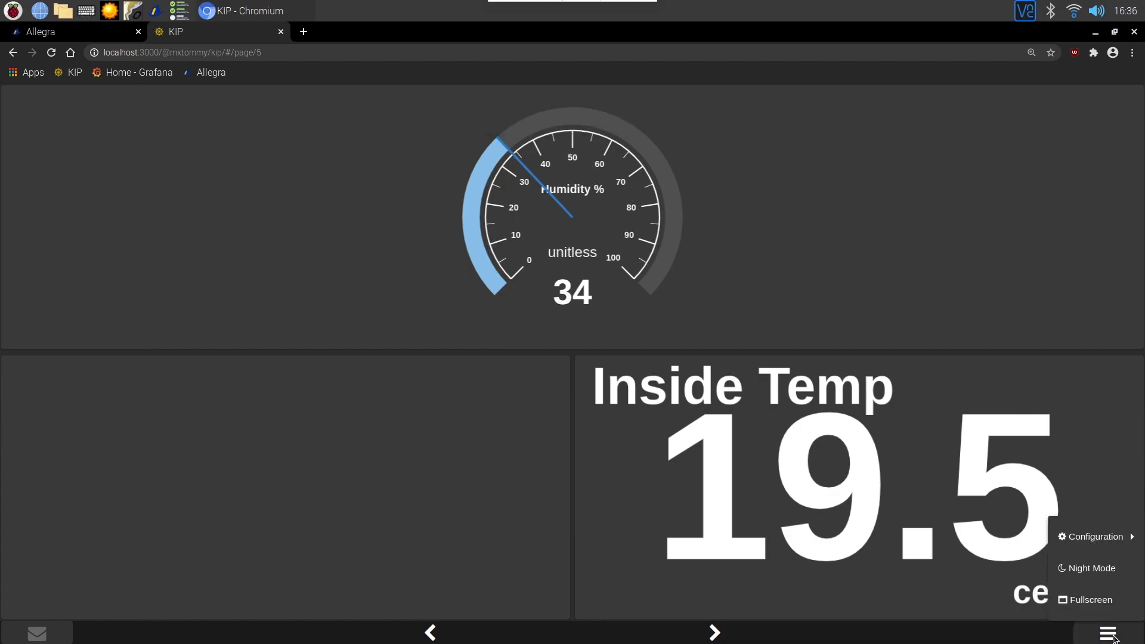
mouse_move(1114, 539)
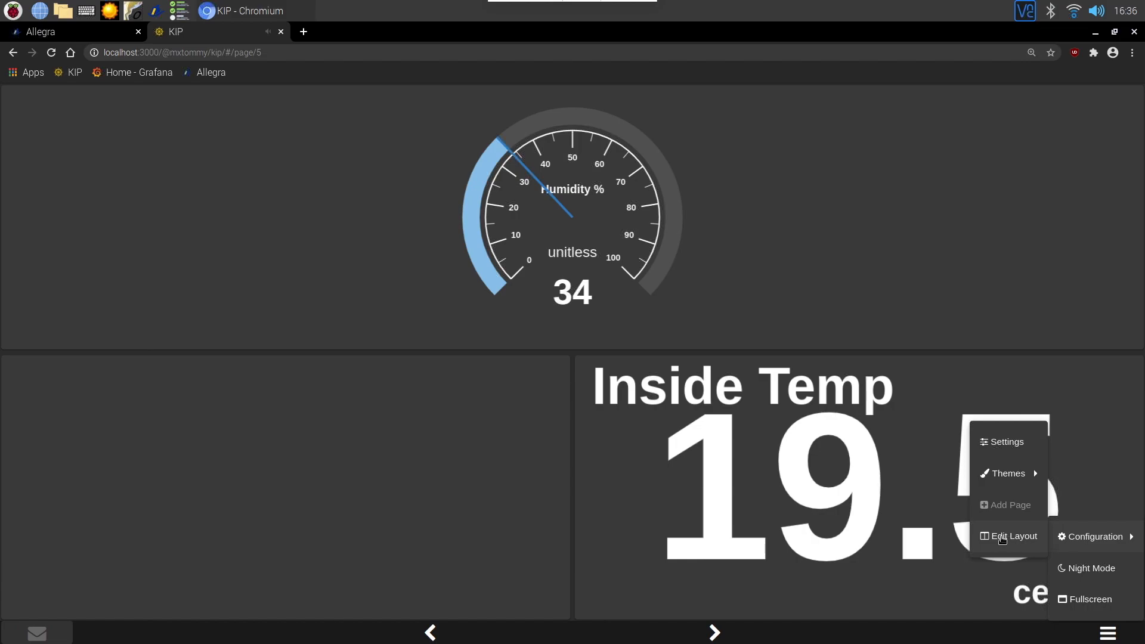
click(1131, 493)
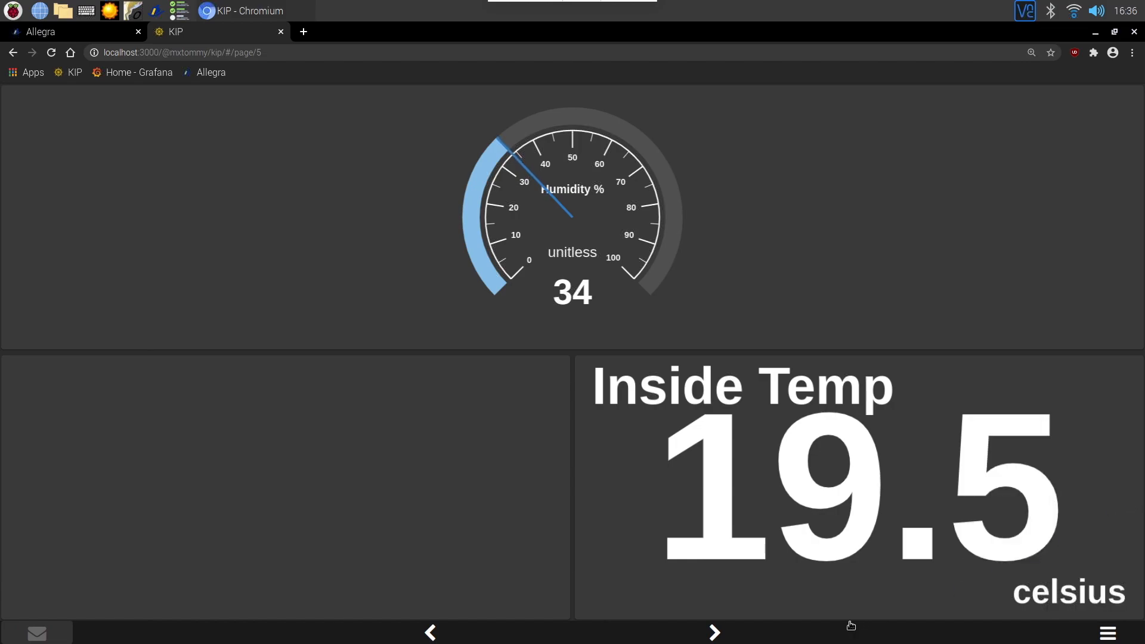
Open KIP's Settings and look through its Configuration and Historical Data sections.
click(1108, 635)
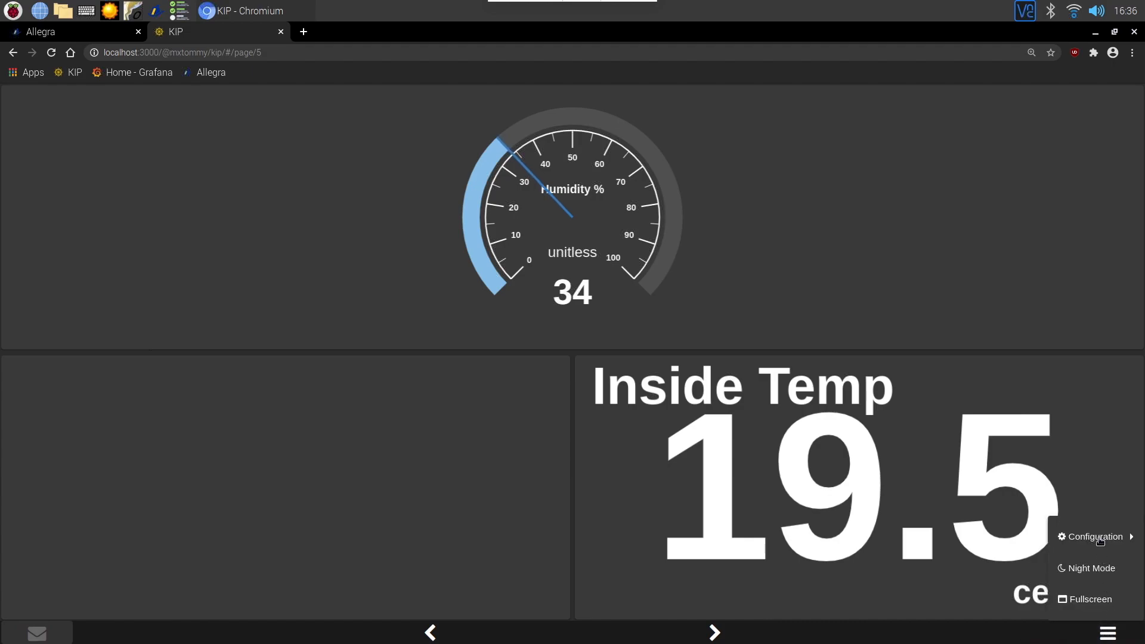
mouse_move(1099, 541)
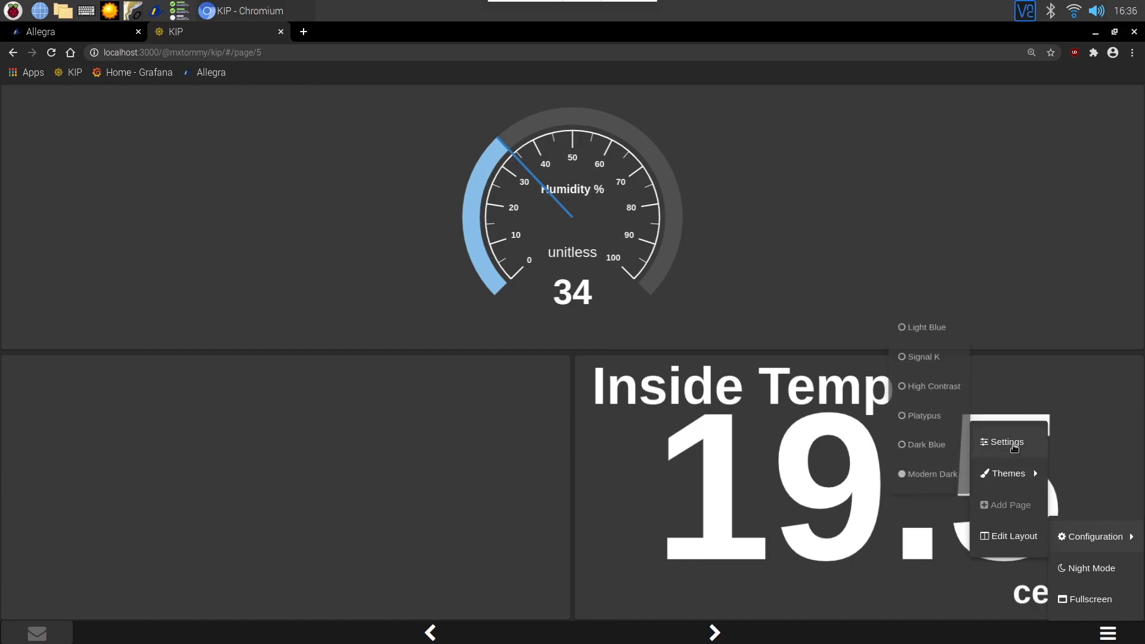
click(1014, 447)
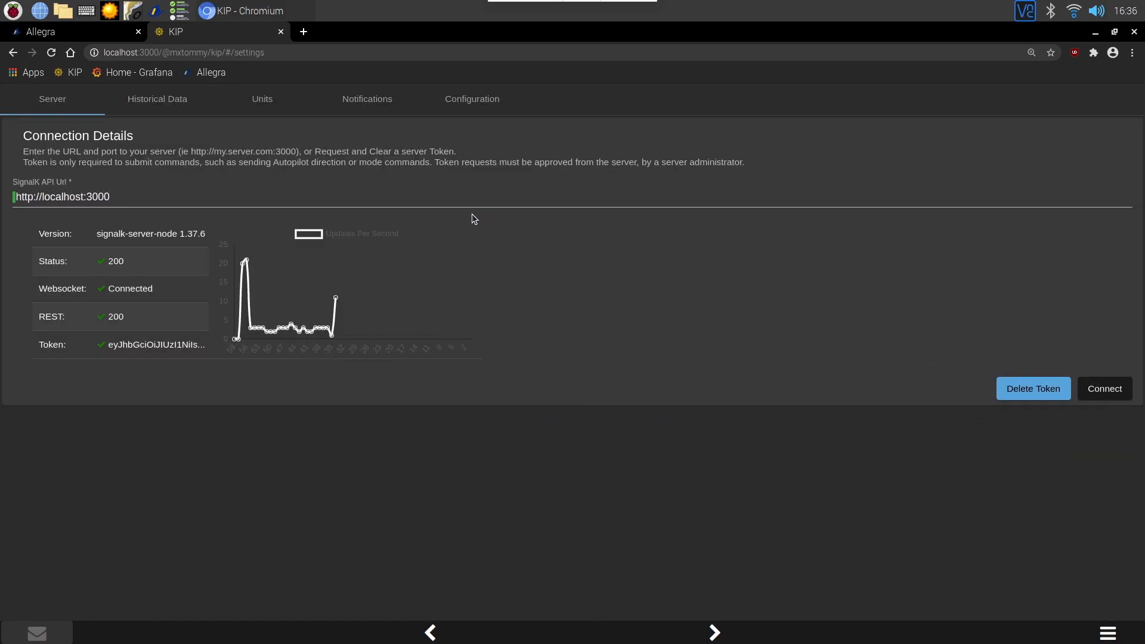
click(481, 103)
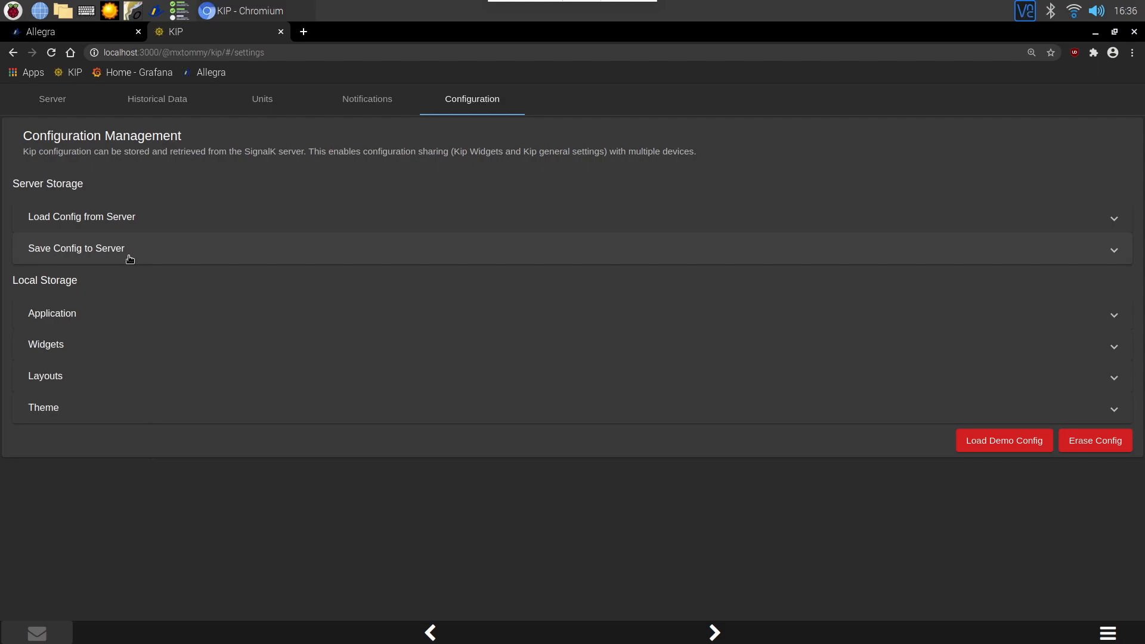
click(159, 109)
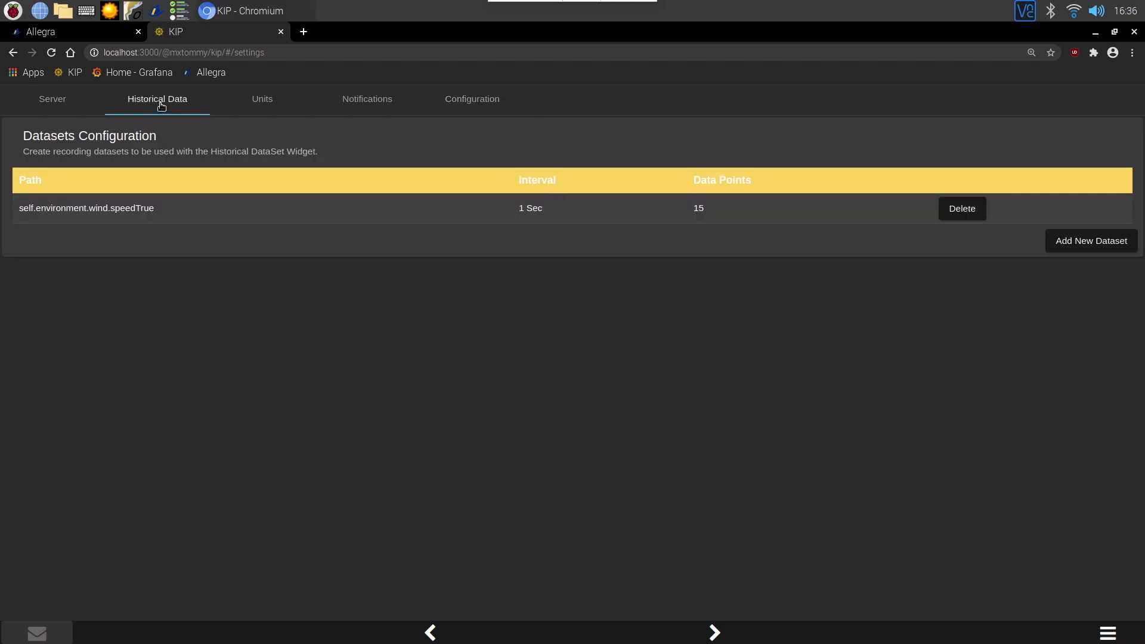